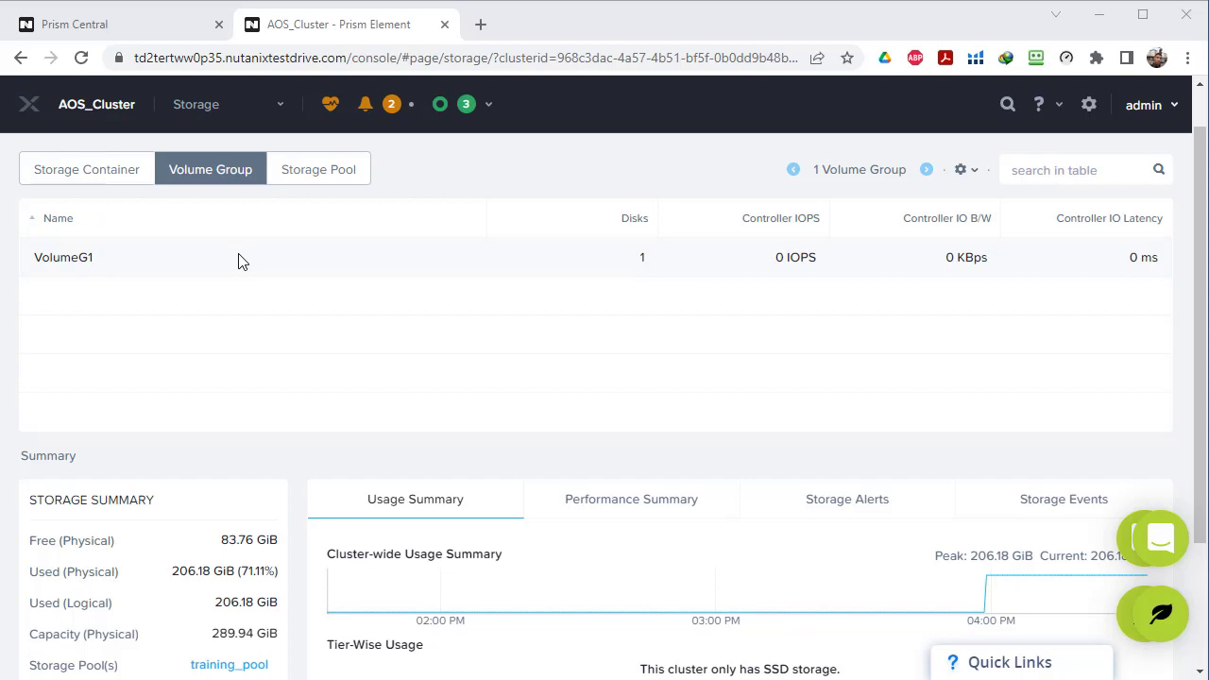
Open VolumeG1's details, then switch to the virtual machines page.
click(269, 262)
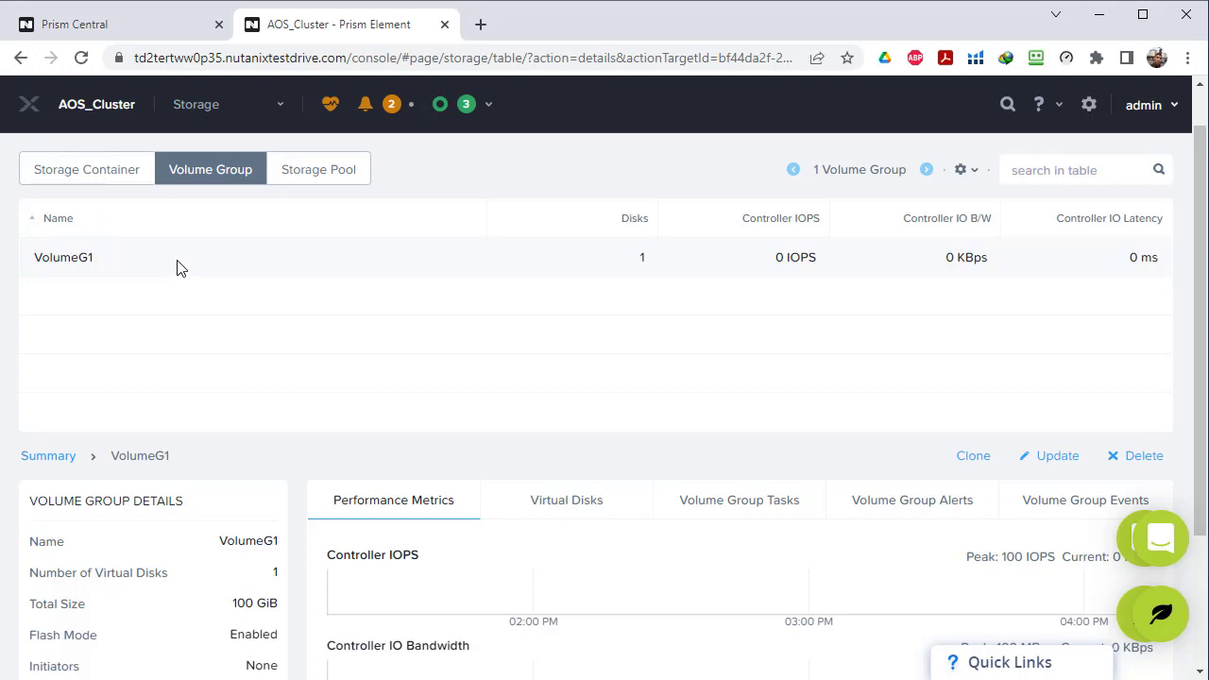
click(221, 106)
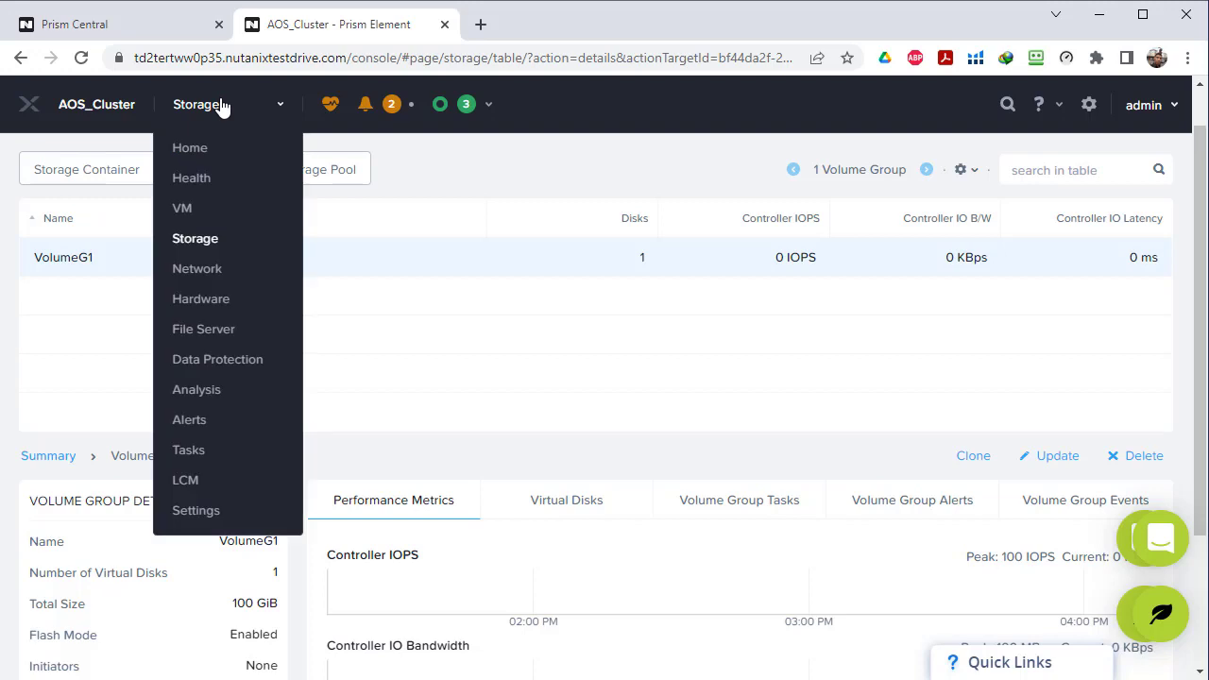
click(182, 210)
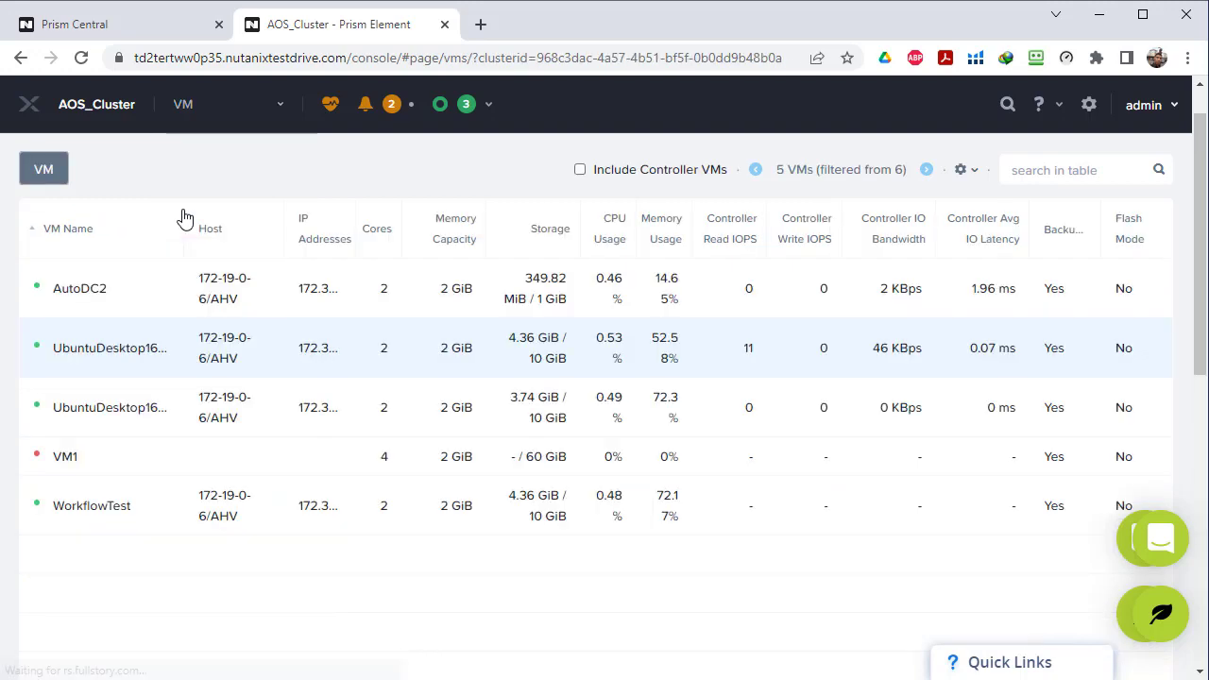
Launch the console of UbuntuDesktop1604-0 and reposition its window.
click(142, 355)
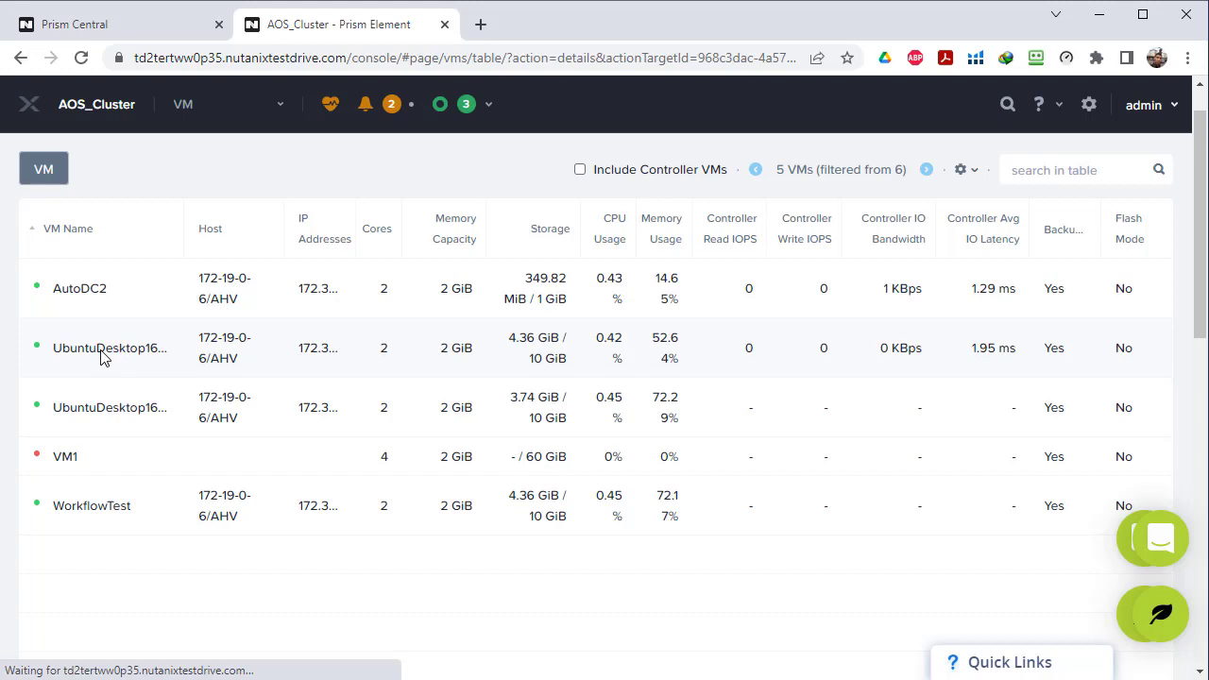
right_click(170, 356)
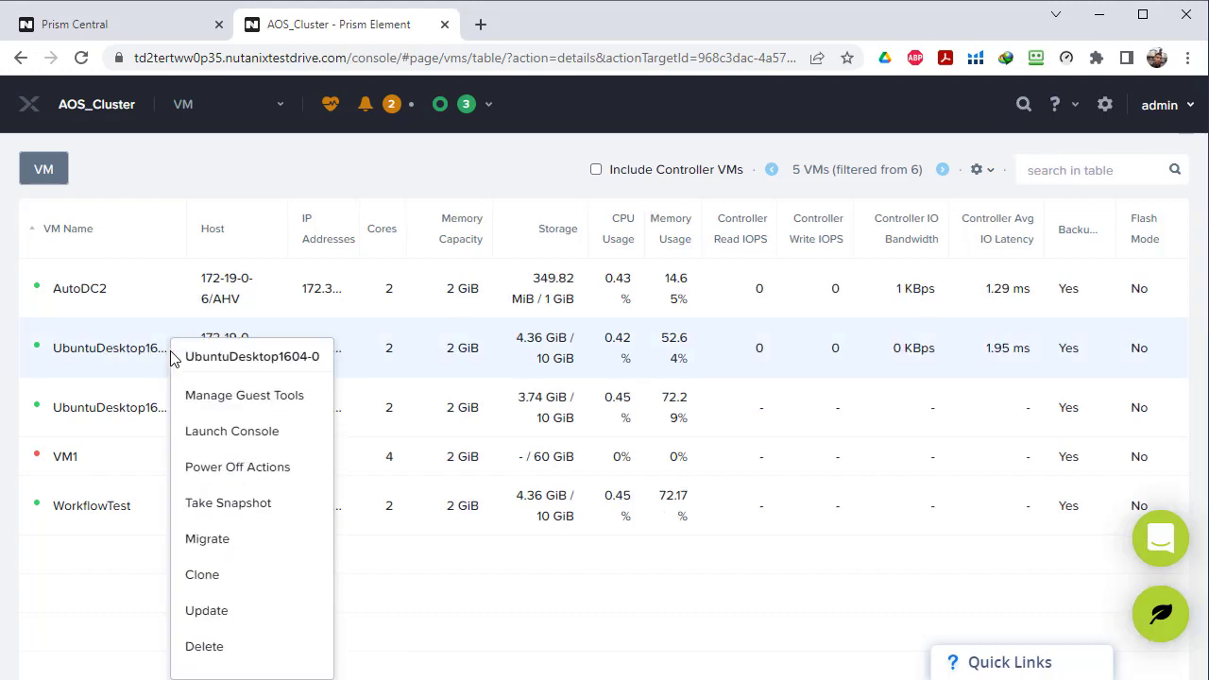
click(225, 435)
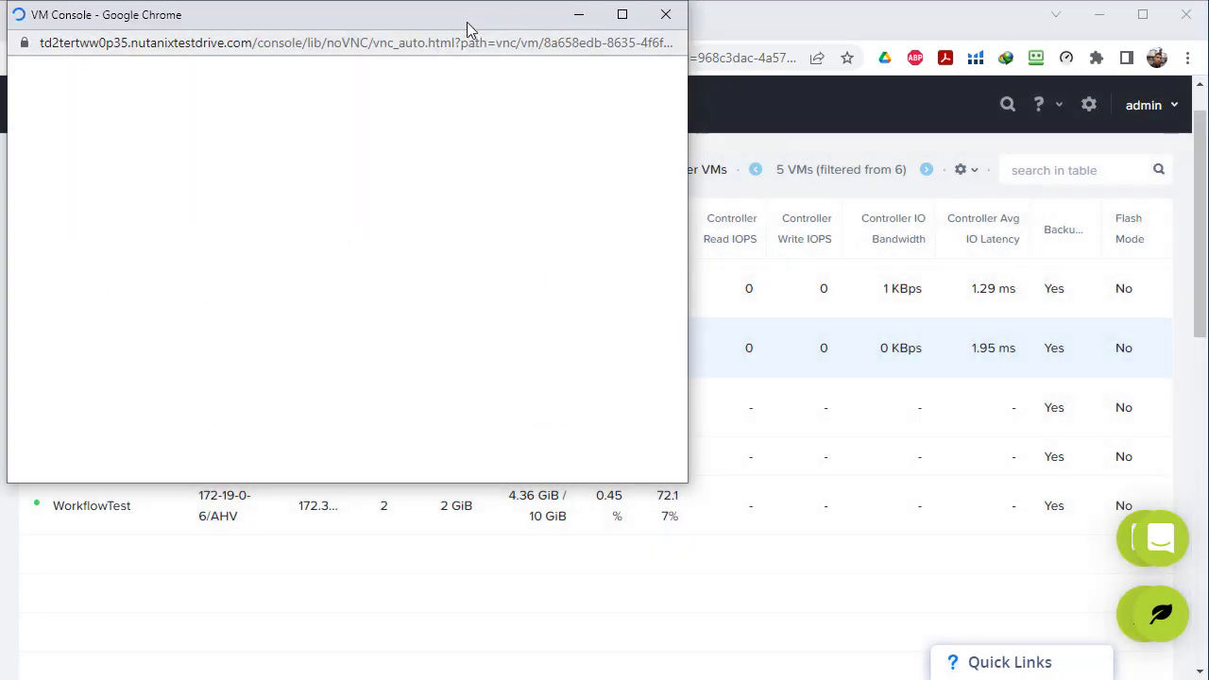
drag(467, 21, 668, 111)
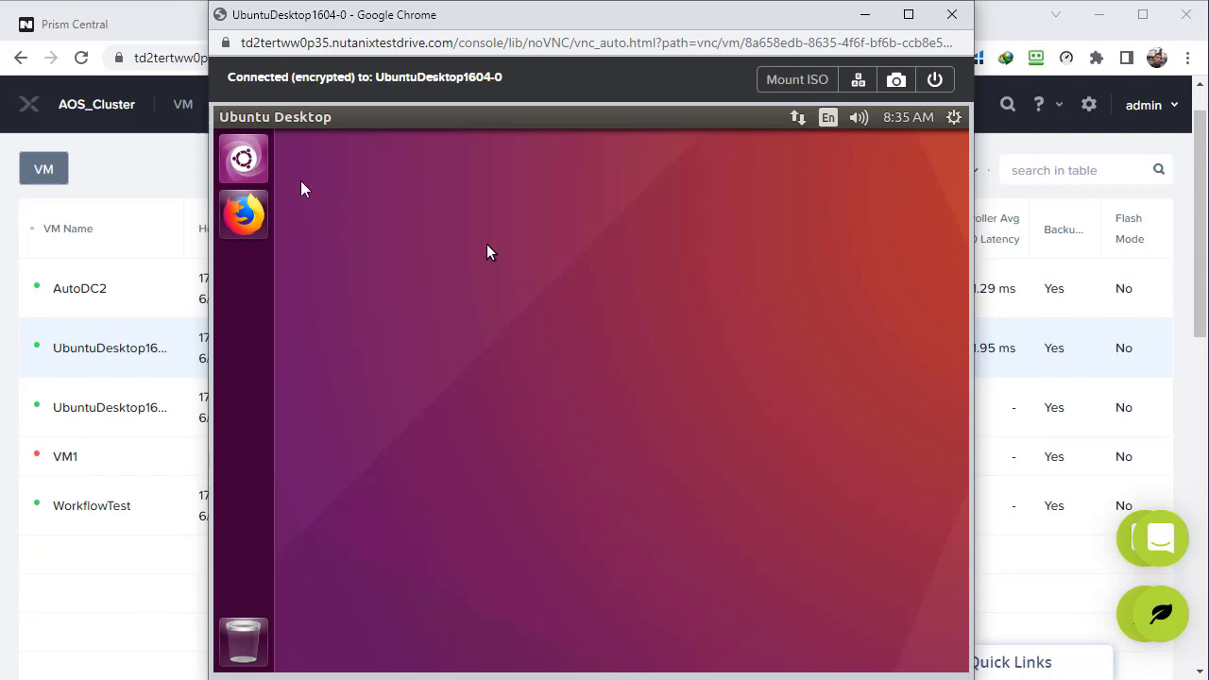
Search 'disk' in the Ubuntu Dash, check the 11 GB /dev/sda in Disks, then return to Prism.
click(243, 160)
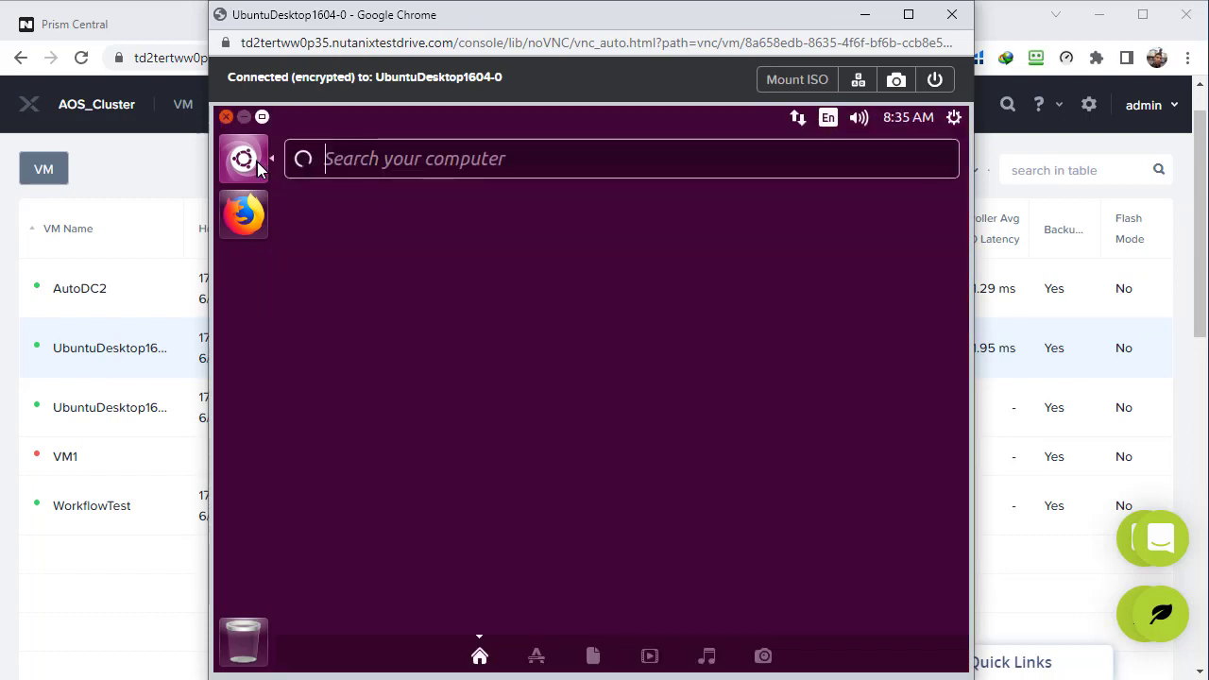
text(disk)
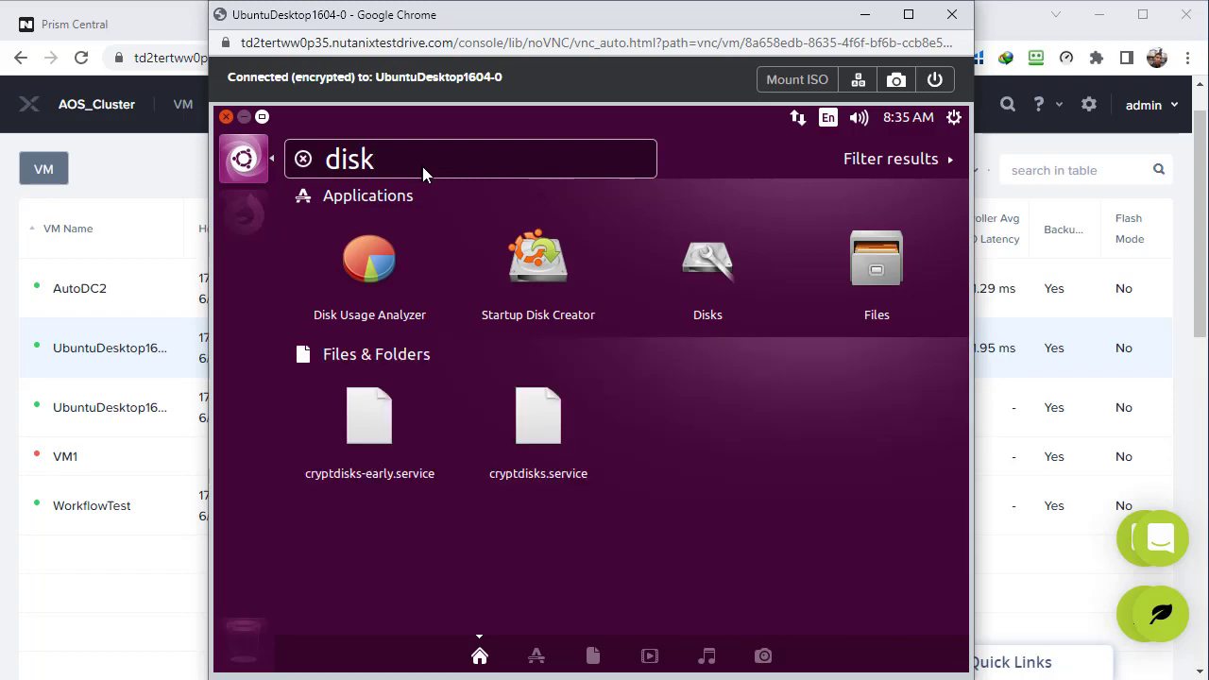
click(715, 273)
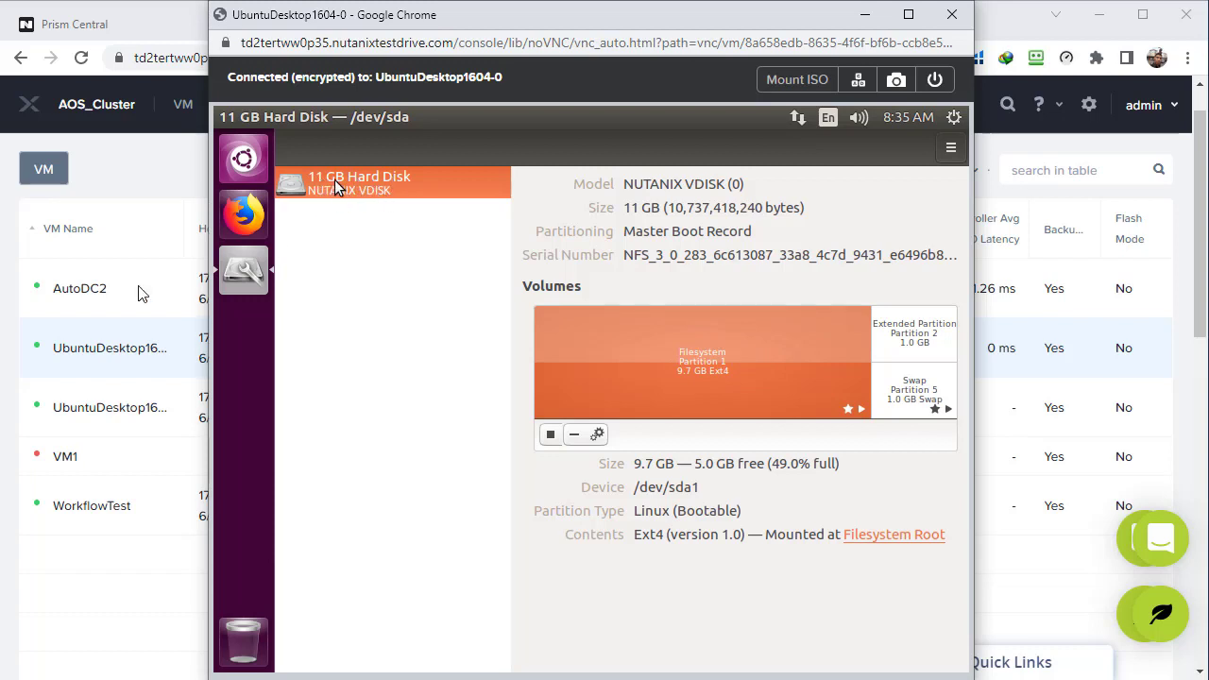
click(127, 177)
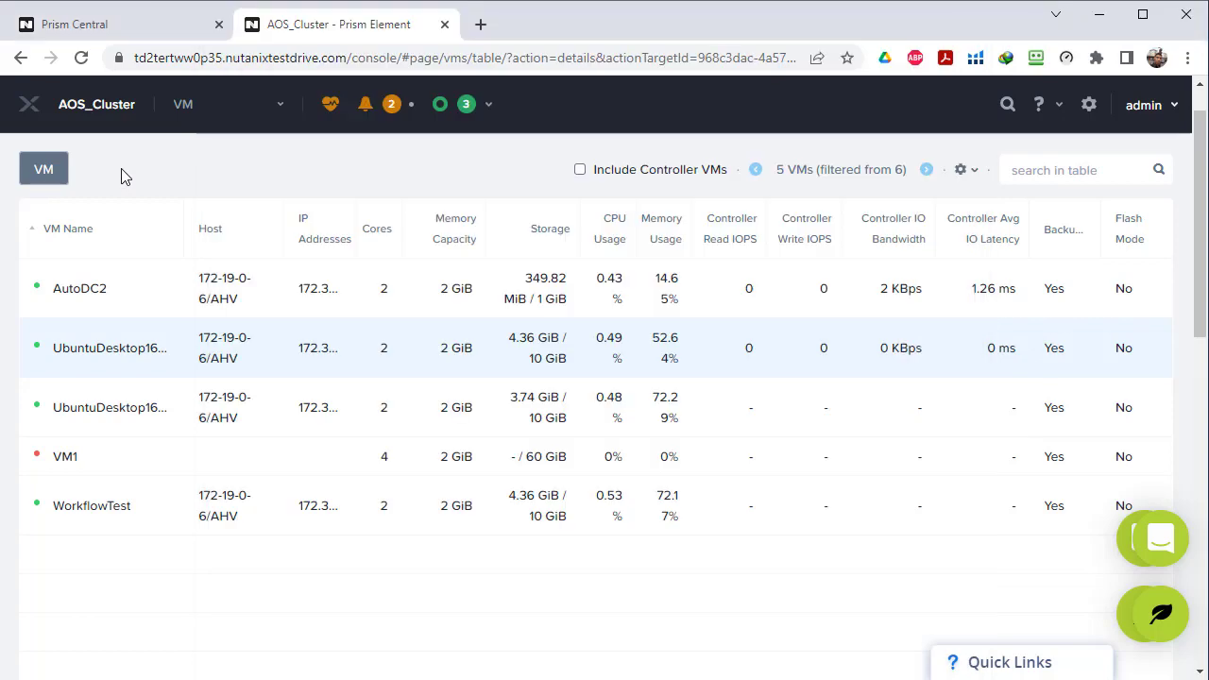
Edit UbuntuDesktop1604-0's settings and start adding a volume group under Volume Groups.
right_click(142, 355)
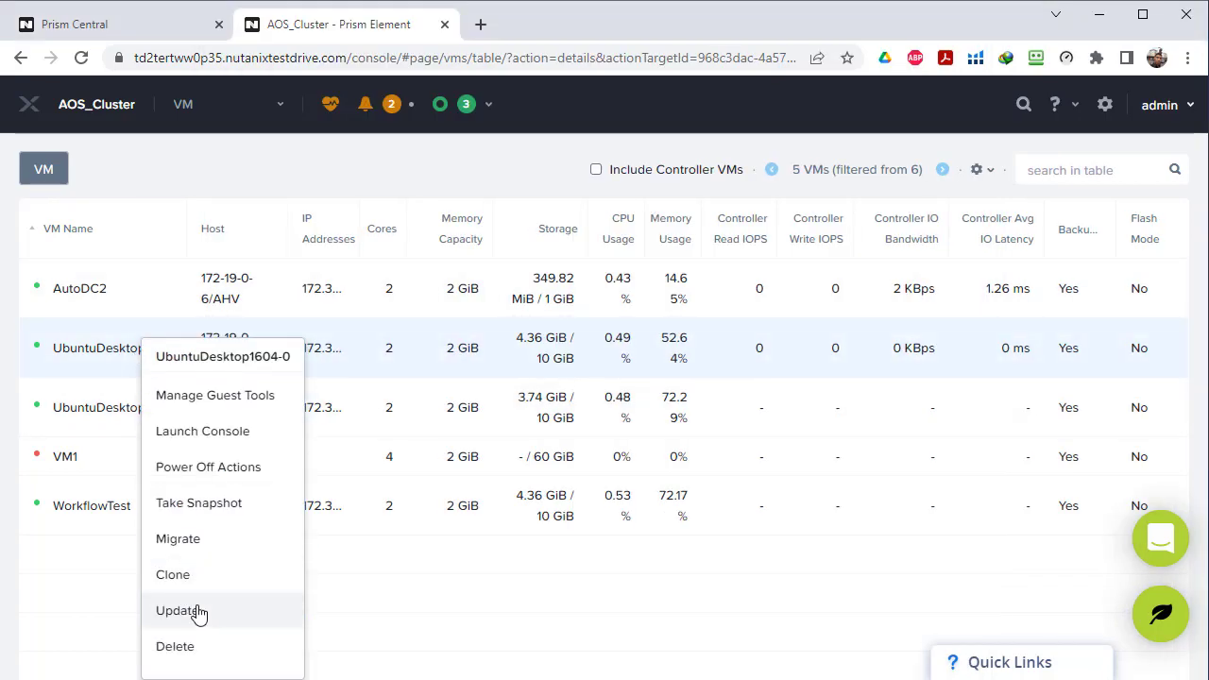
click(177, 610)
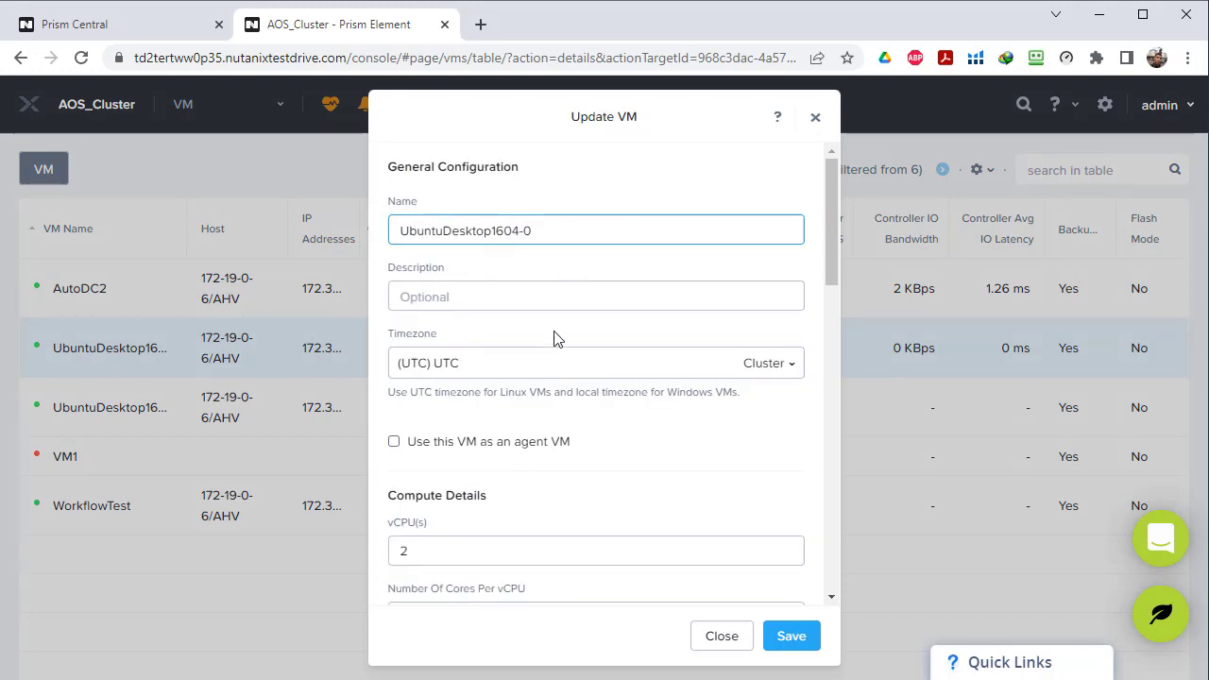
scroll(469, 385, down, 5)
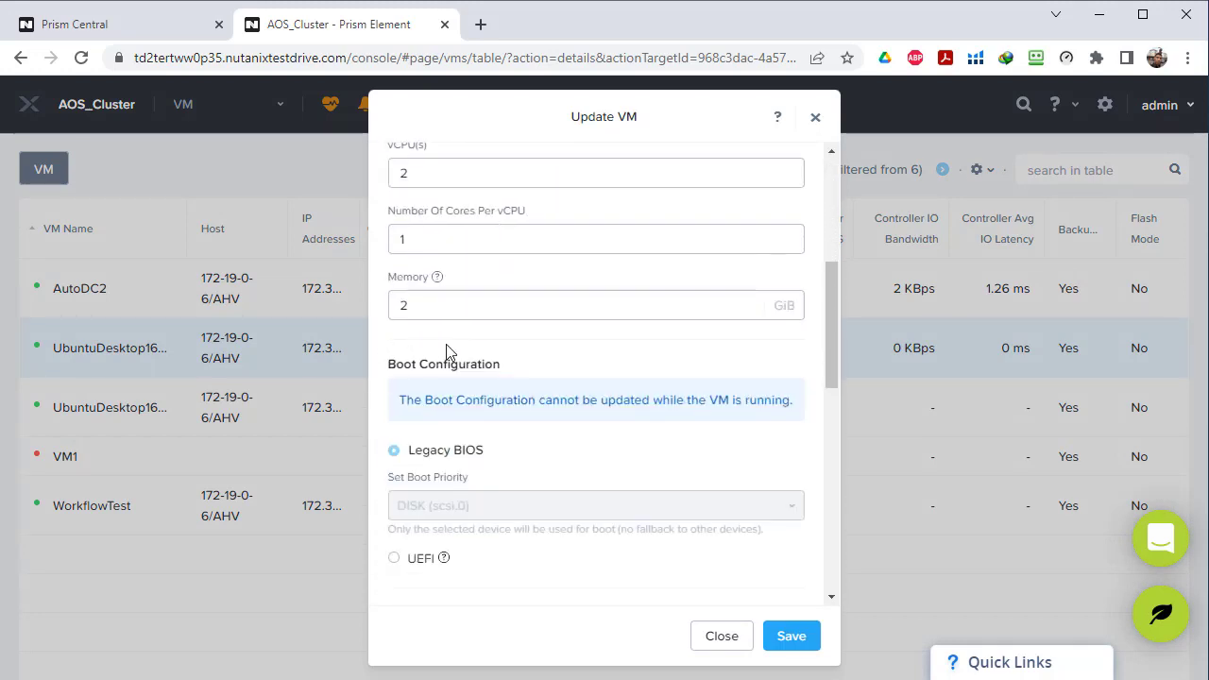
scroll(447, 352, down, 4)
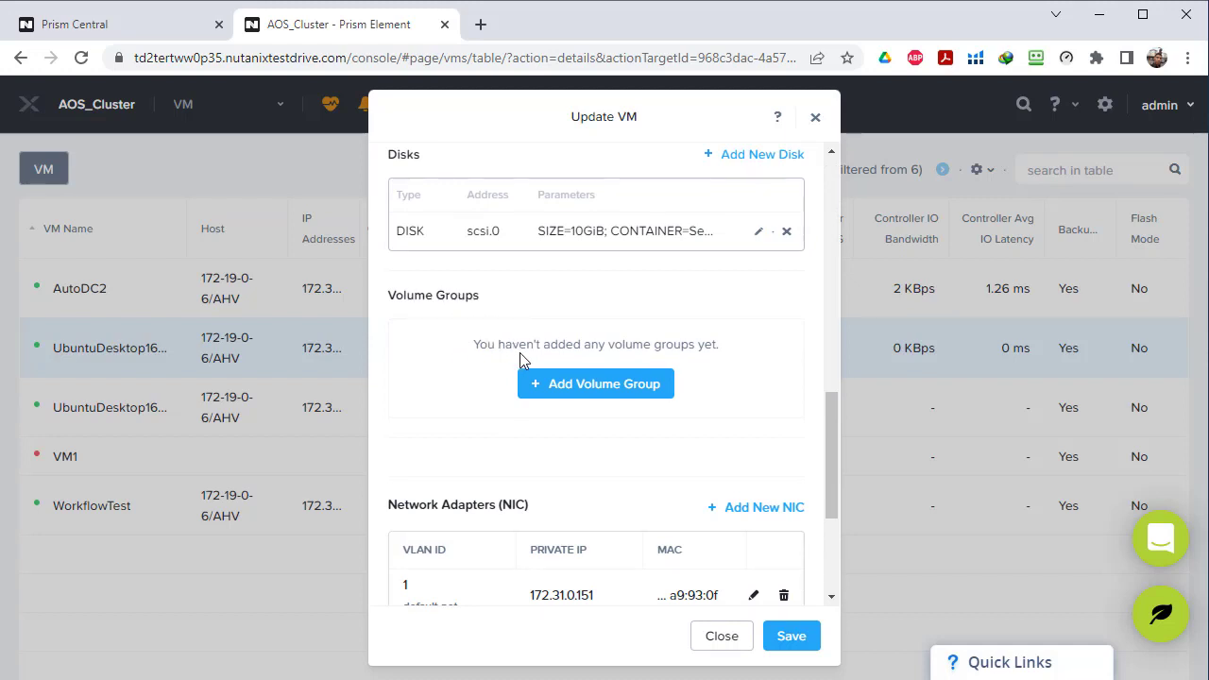
drag(504, 344, 705, 346)
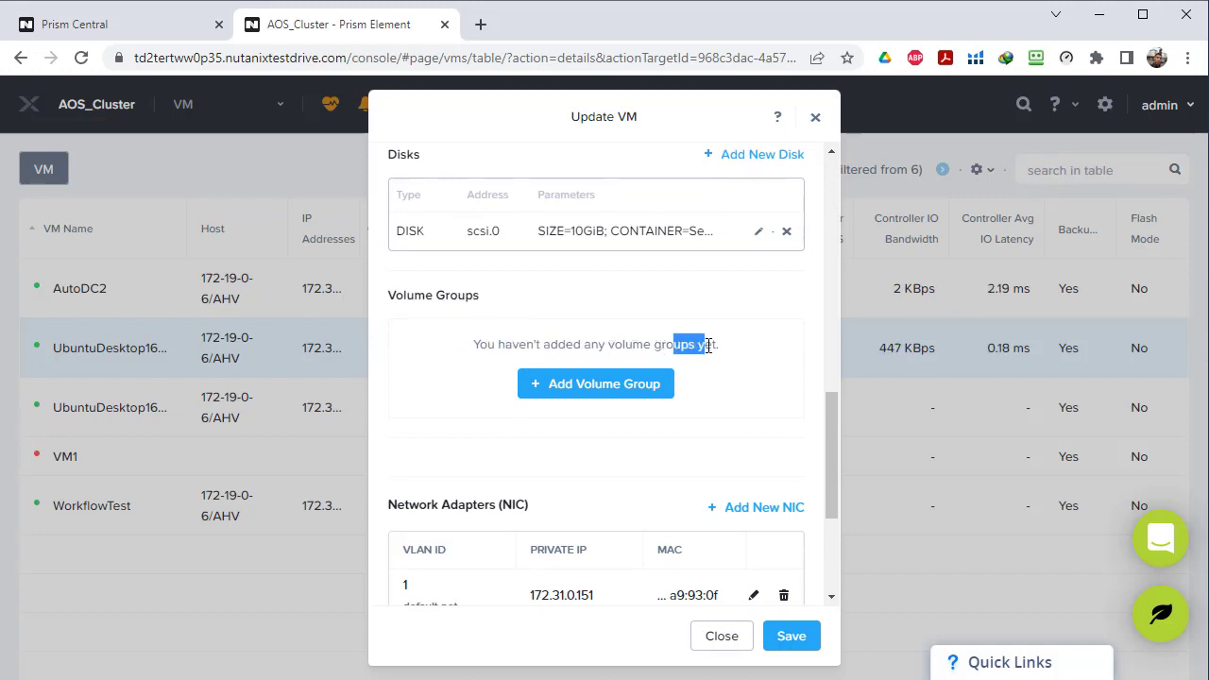
click(589, 395)
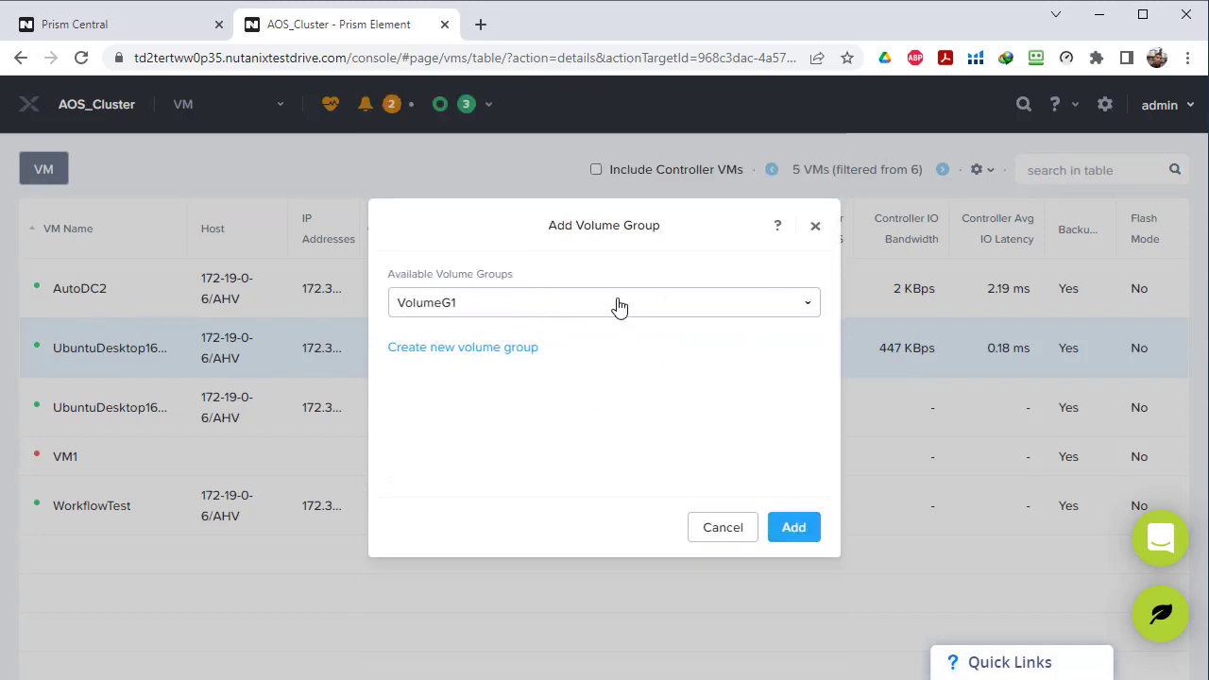
Choose VolumeG1, attach it to UbuntuDesktop1604-0 at scsi.1, and save the VM update.
click(619, 306)
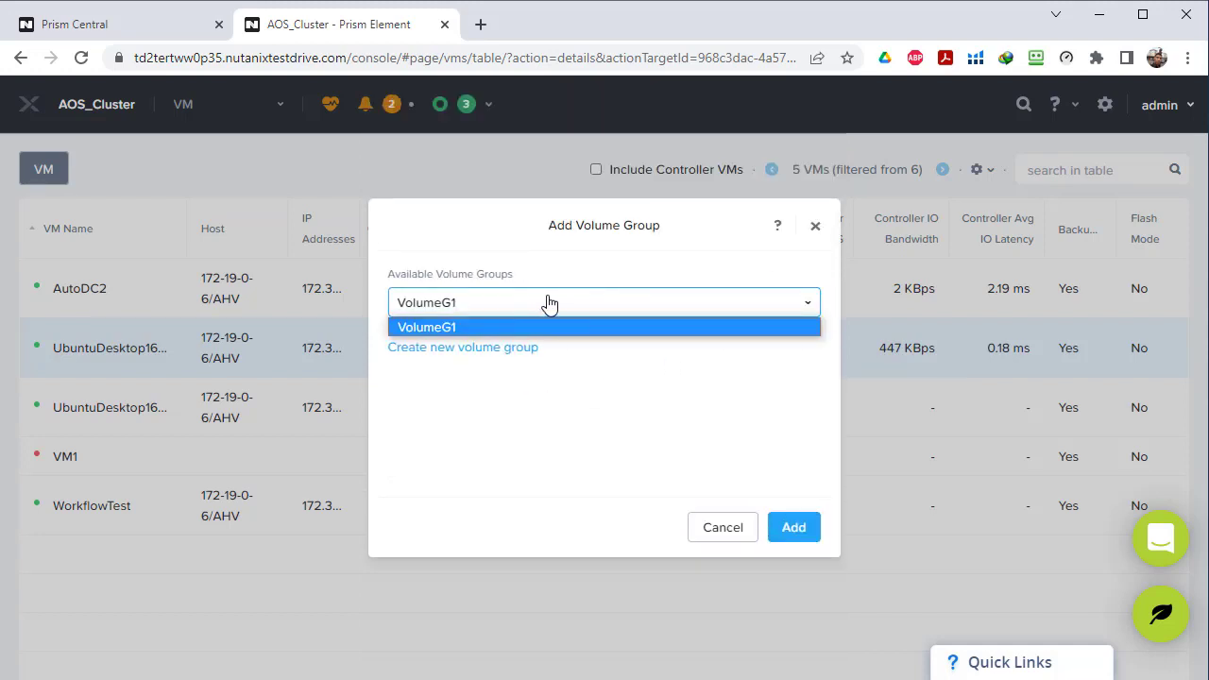
click(448, 329)
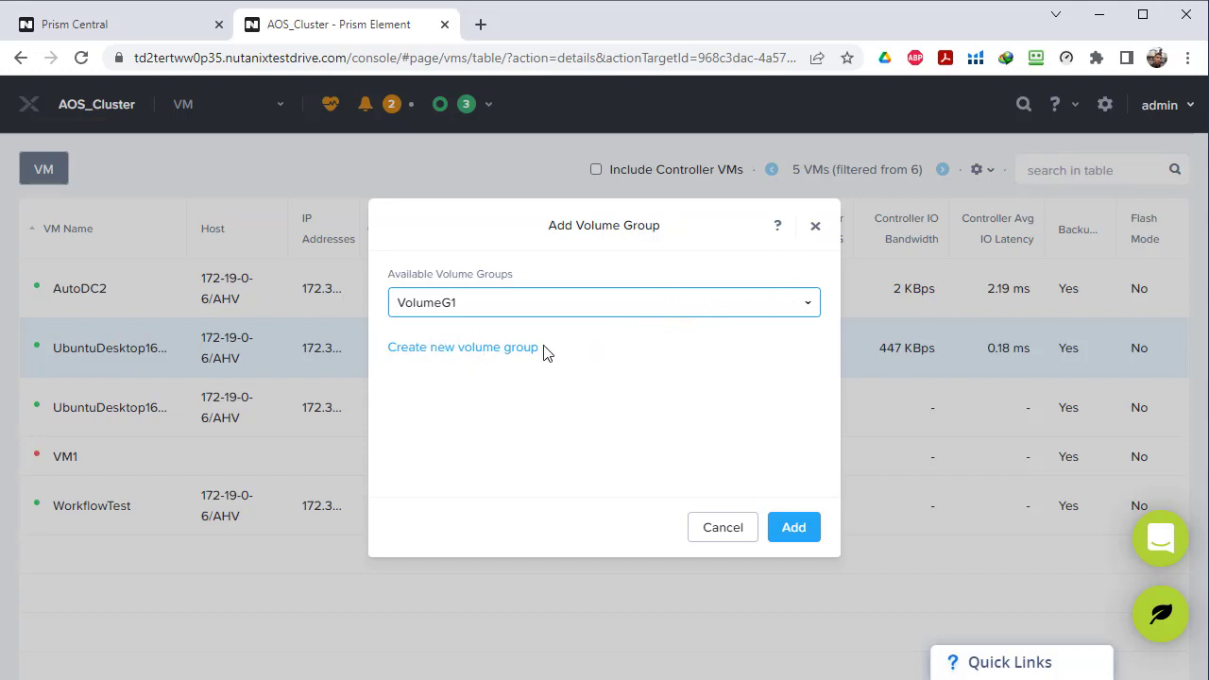
click(460, 306)
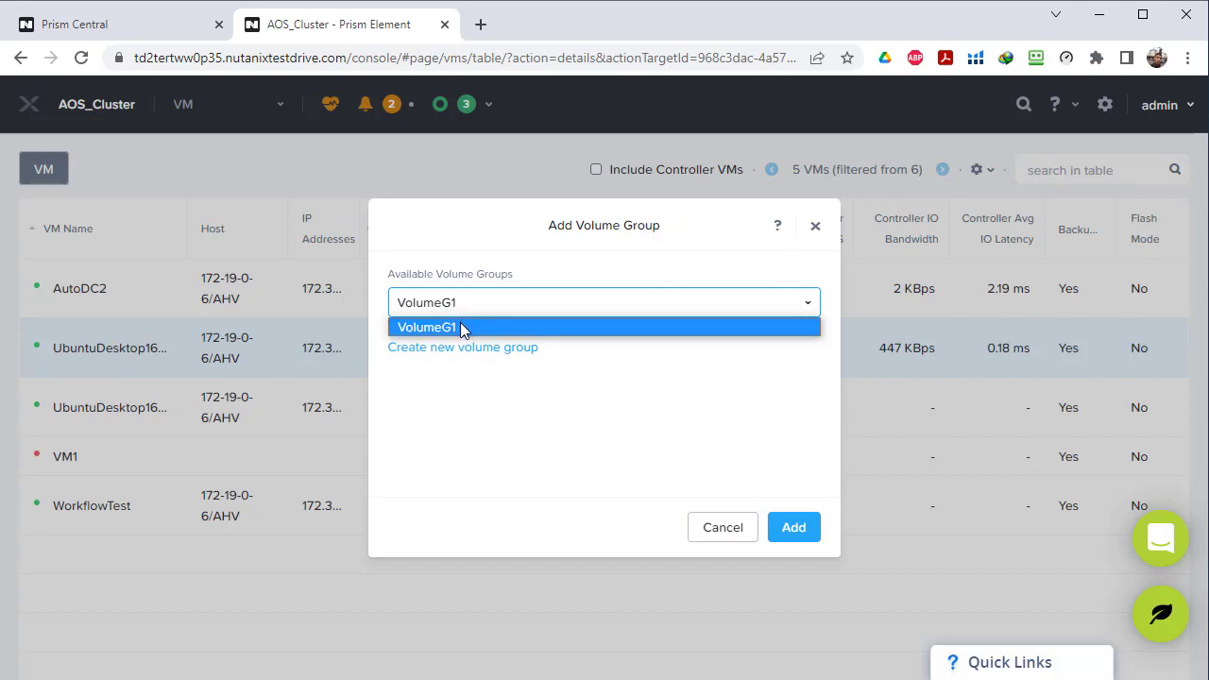
click(461, 328)
click(801, 527)
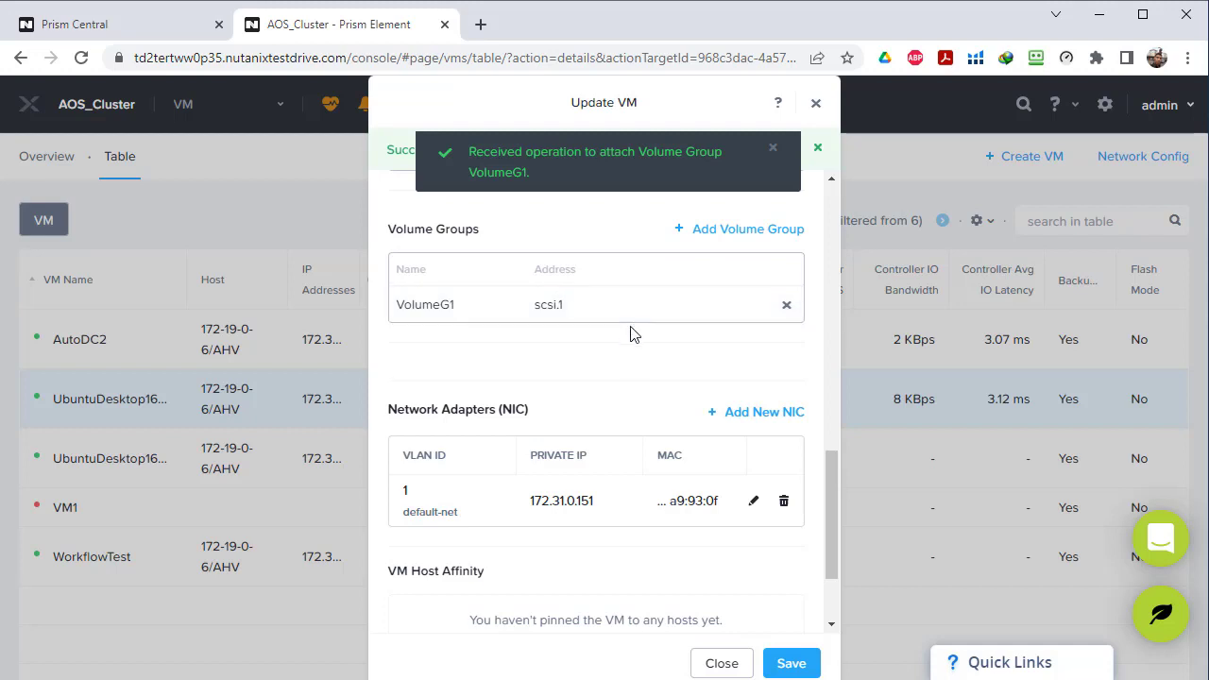
scroll(624, 378, down, 2)
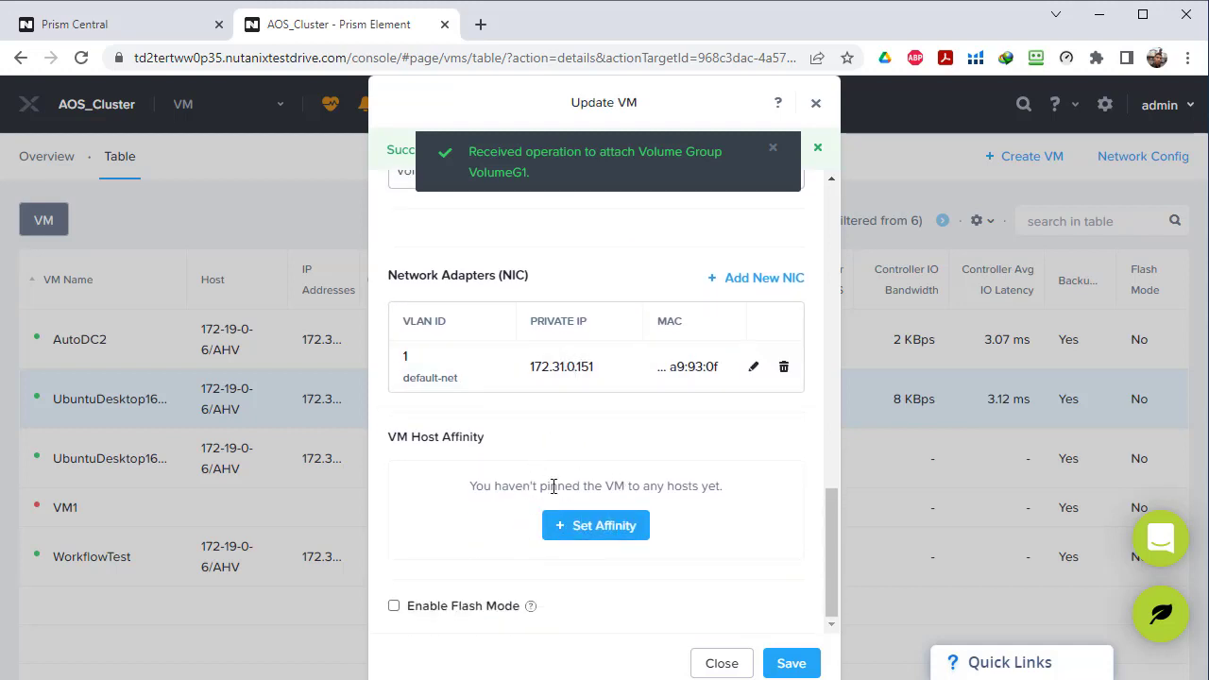
scroll(567, 373, up, 4)
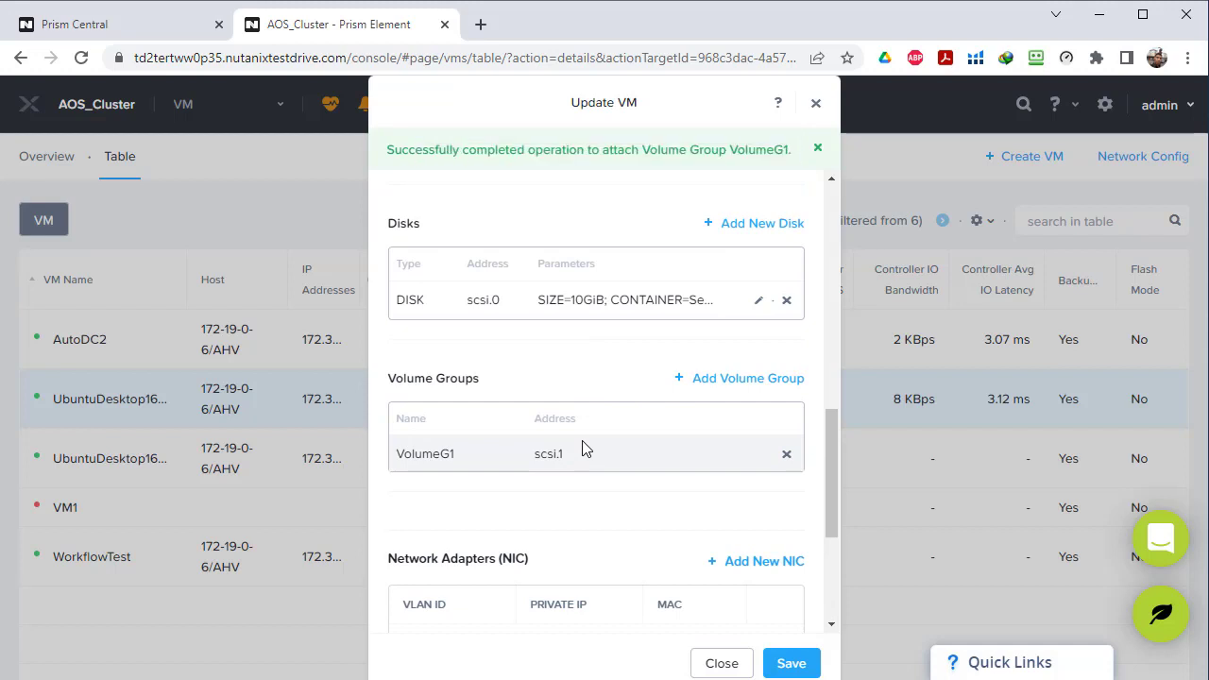
click(797, 664)
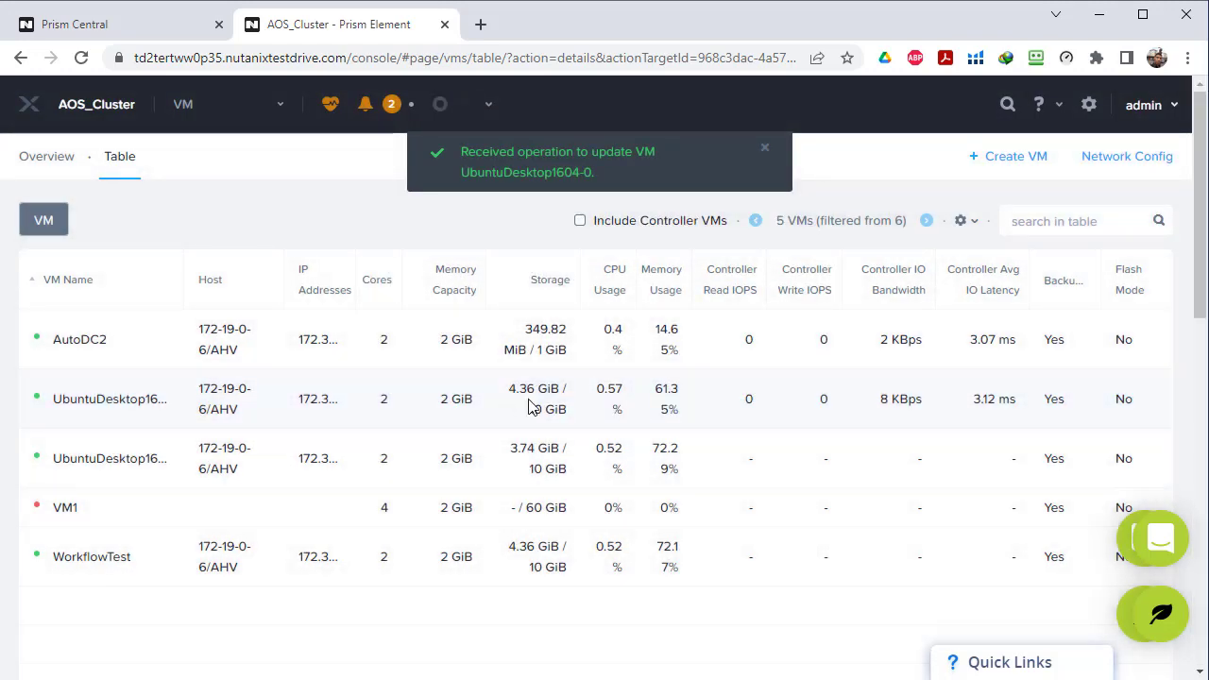
In the VM console's Disks, confirm the new 107 GB disk is /dev/sdb, then return to Prism.
key(alt+Tab)
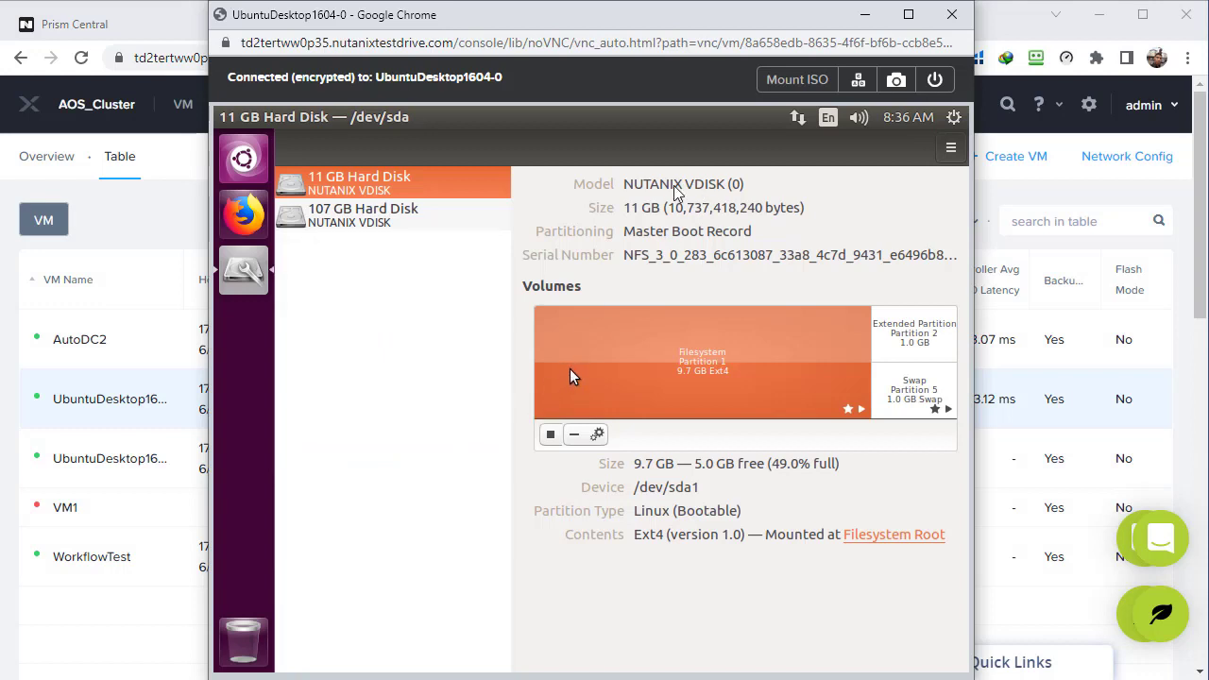
click(327, 222)
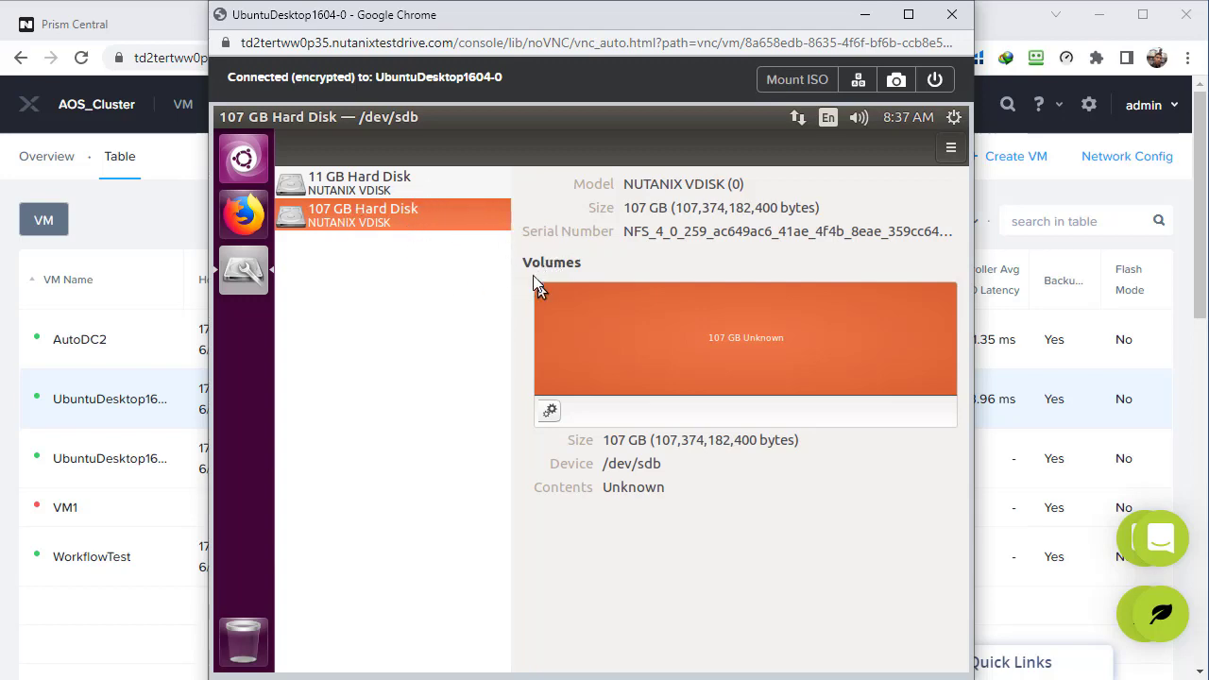
click(181, 108)
Select VolumeG1 on the Storage page and open its Update Volume Group dialog.
click(196, 240)
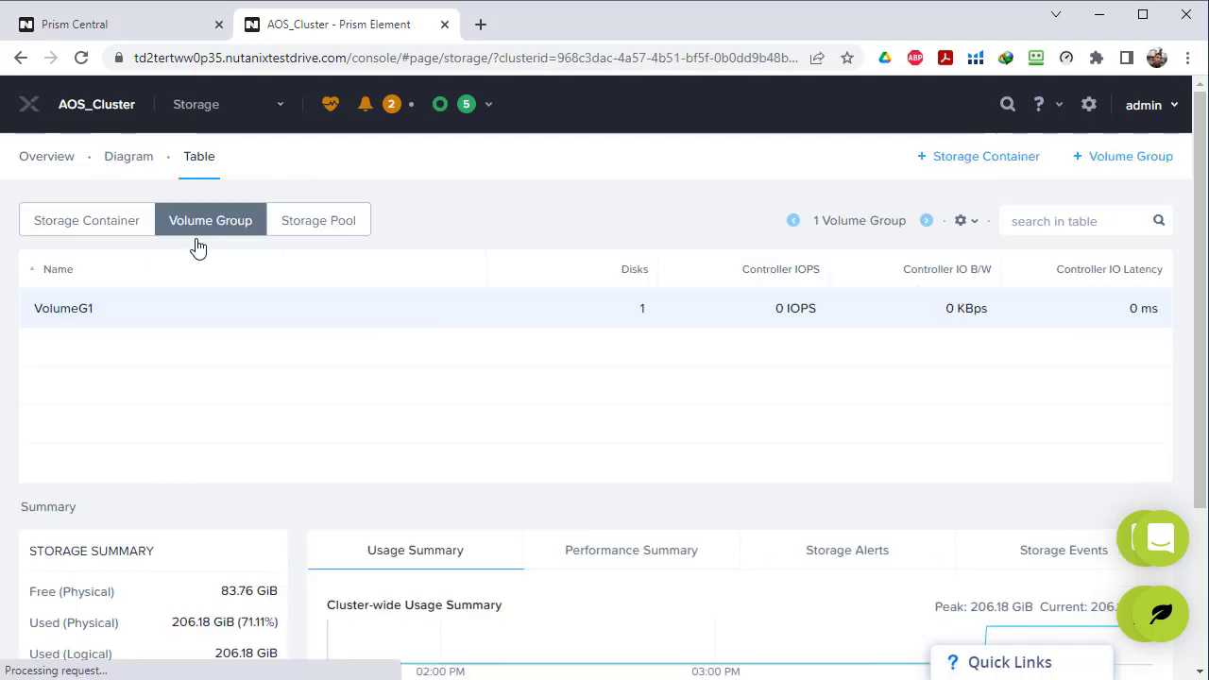
click(210, 313)
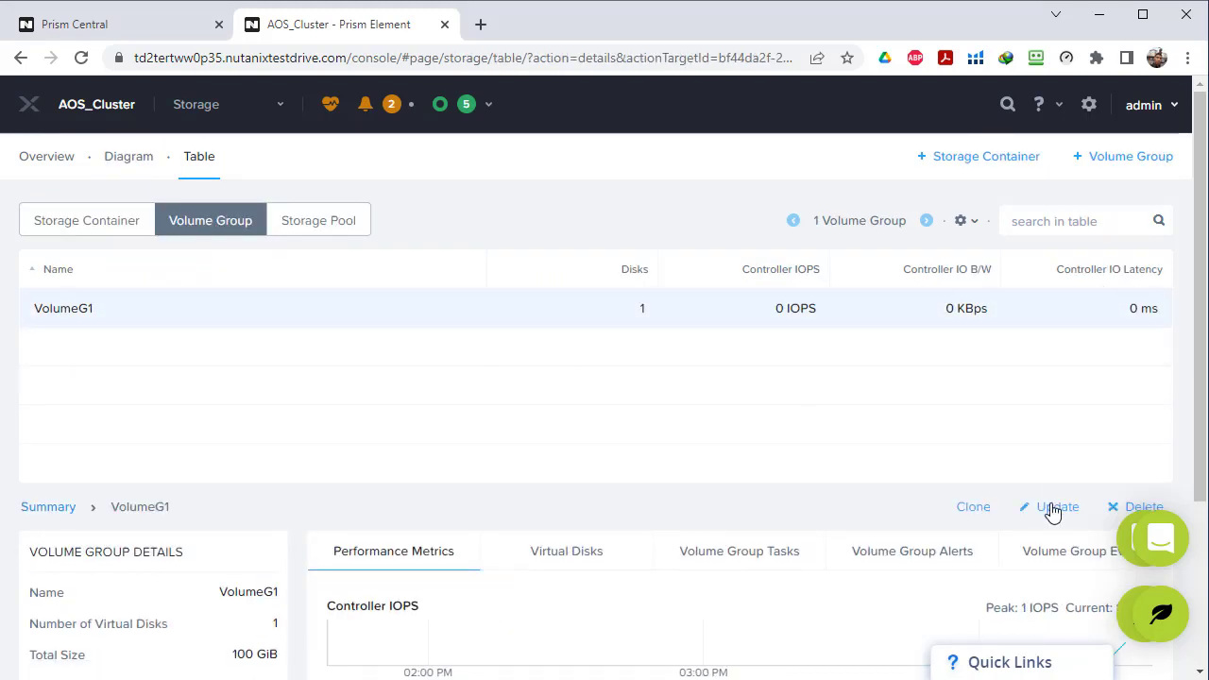
click(1057, 508)
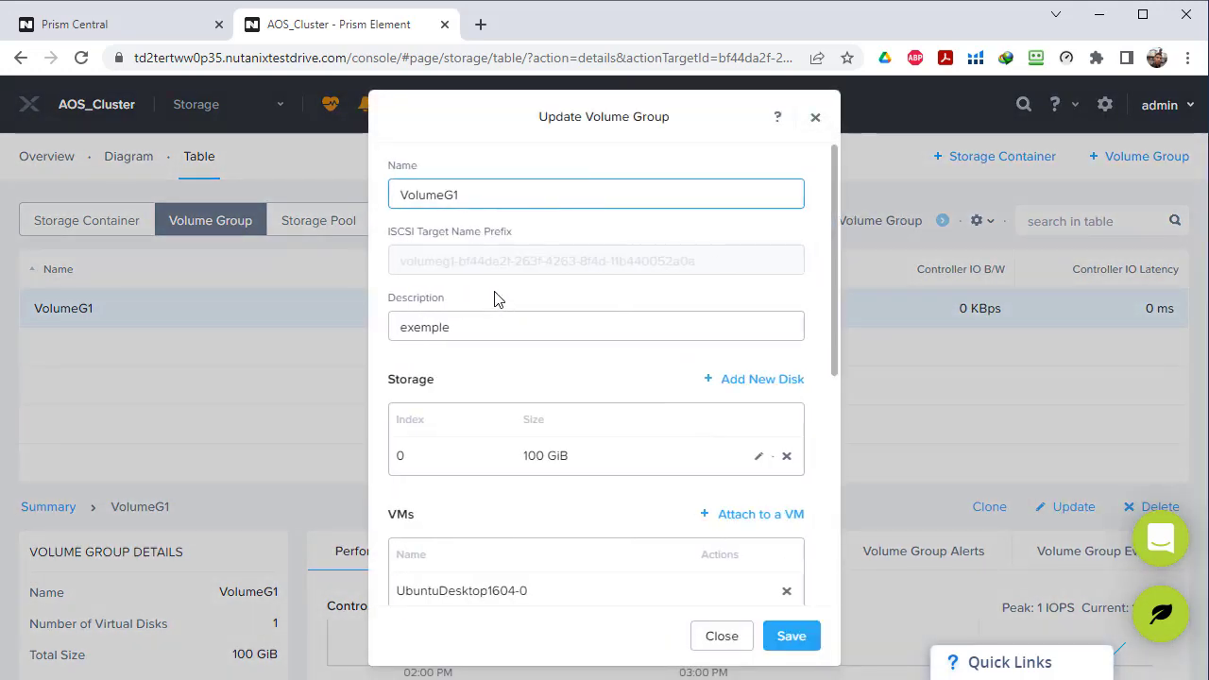
scroll(493, 373, down, 1)
scroll(494, 373, down, 2)
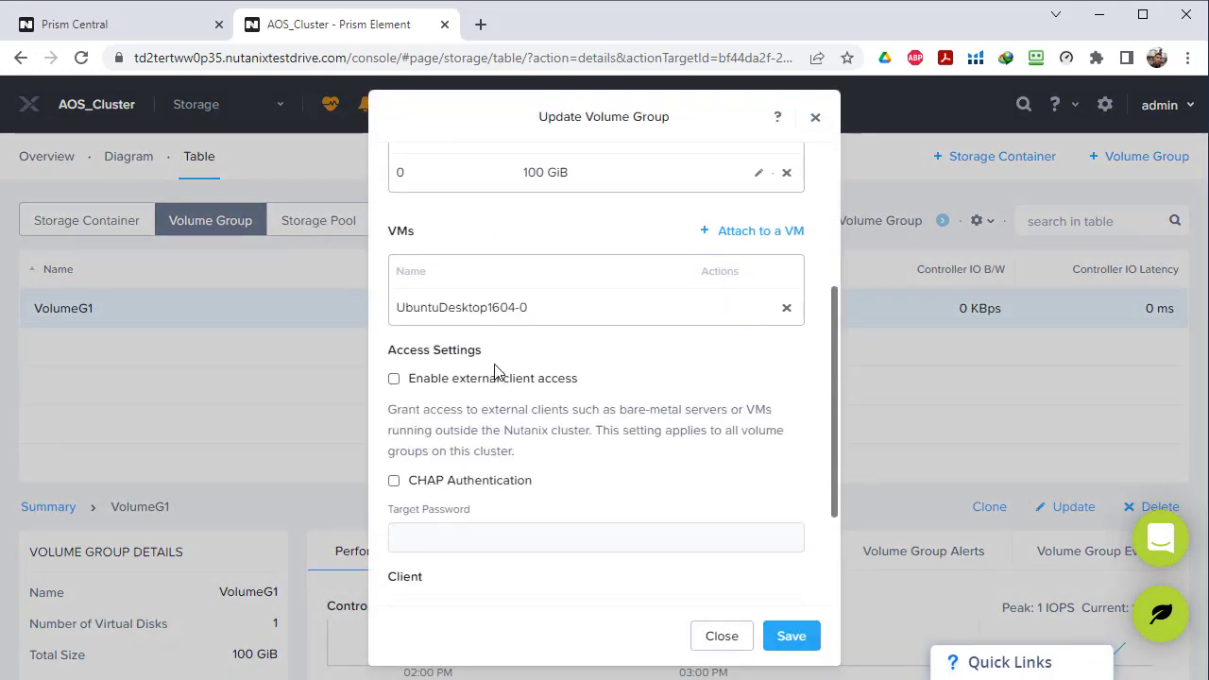
scroll(484, 291, up, 1)
Add a 150 GiB disk from containe1 to VolumeG1.
click(737, 189)
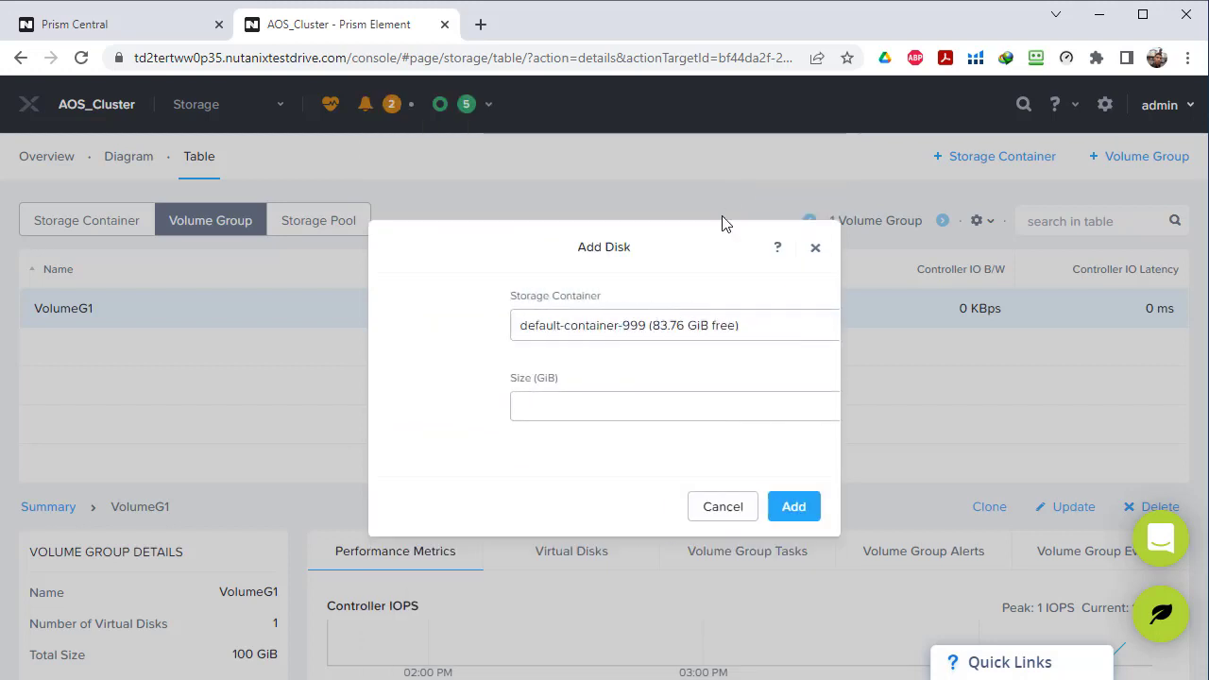
click(505, 330)
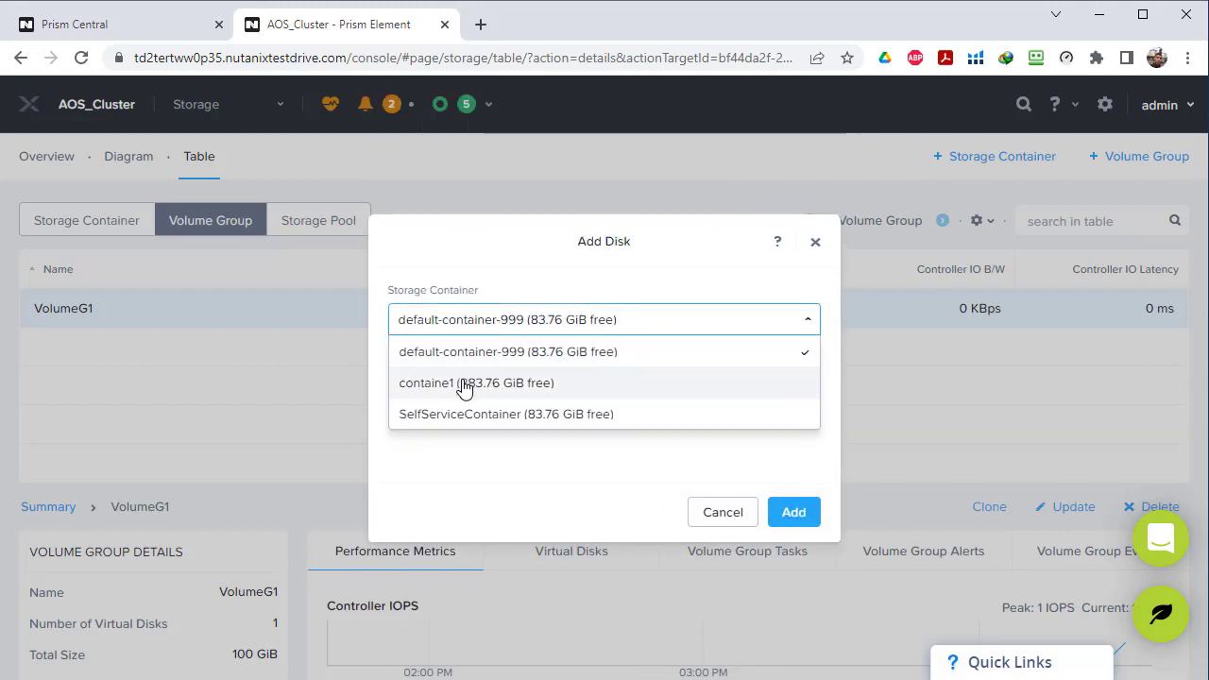
click(461, 385)
click(476, 324)
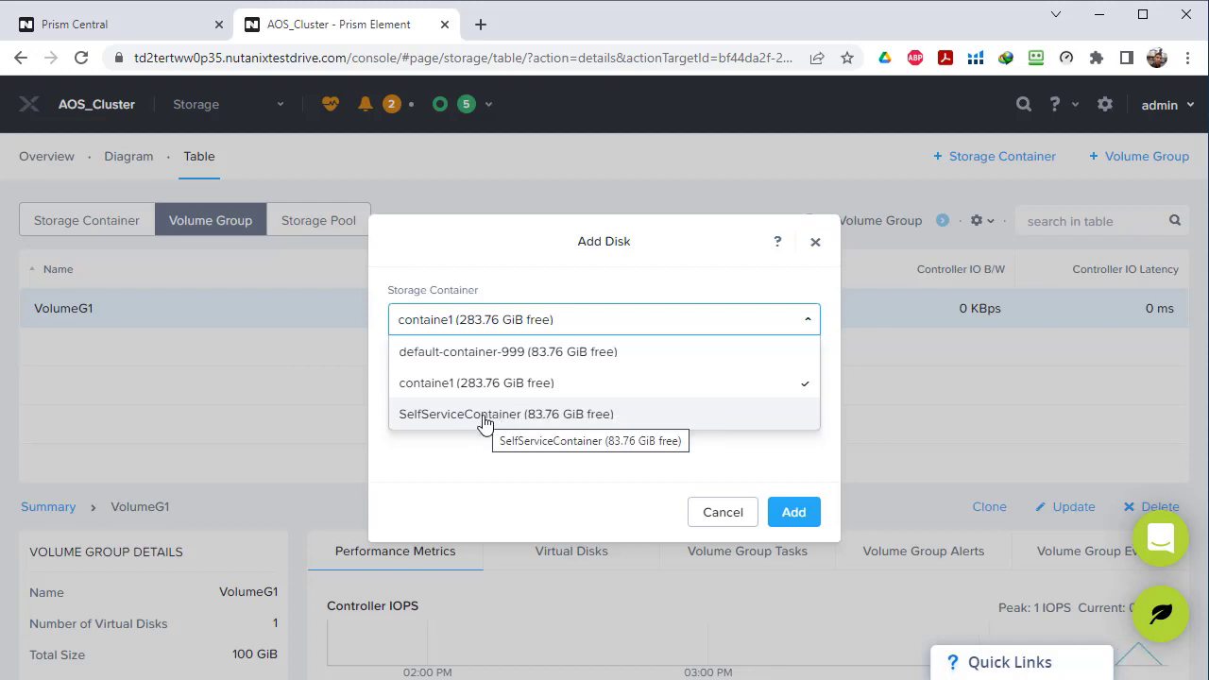
click(478, 383)
click(443, 403)
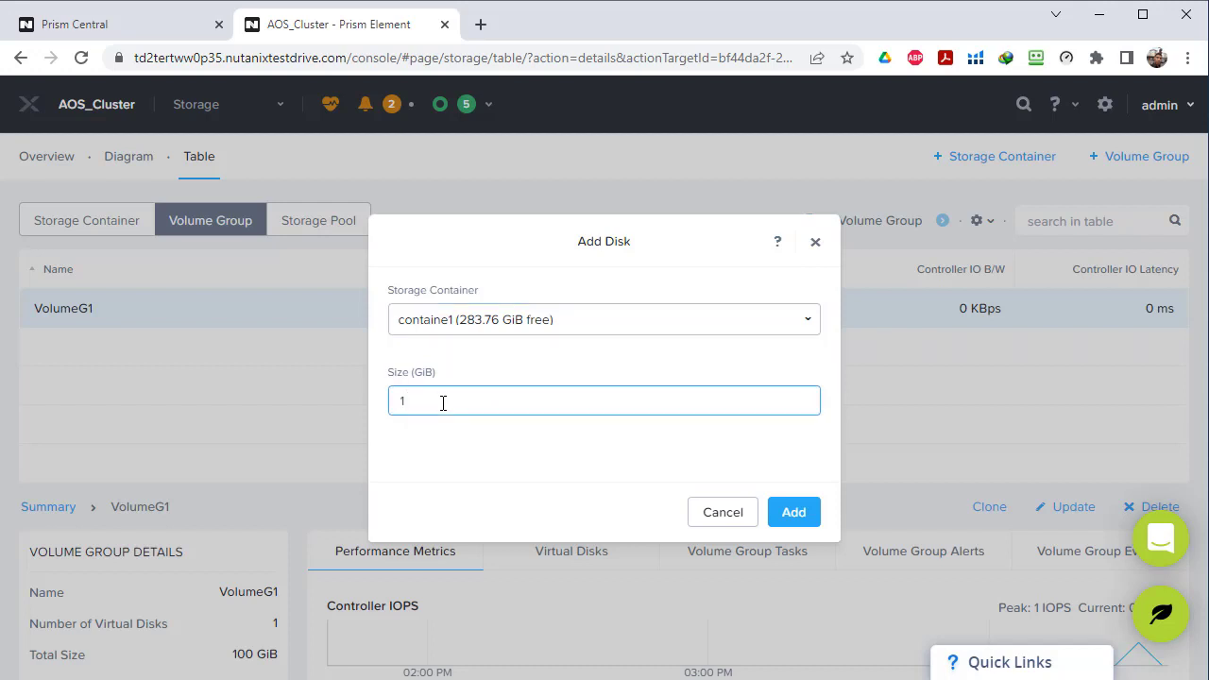
click(797, 510)
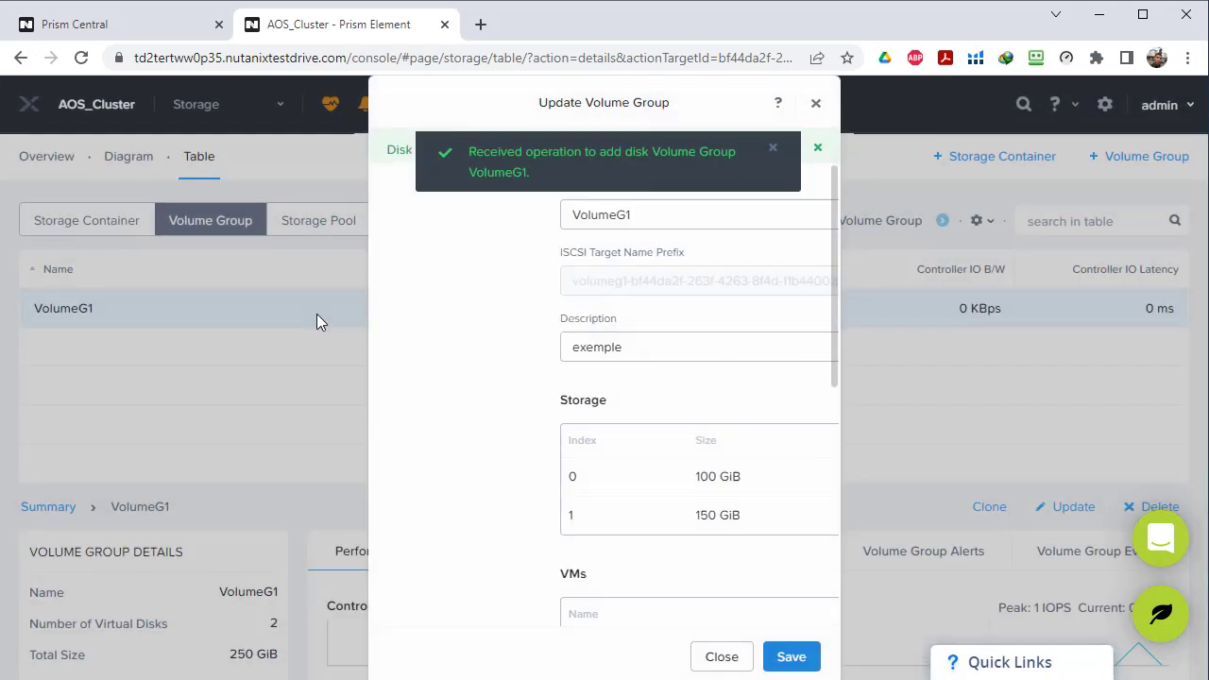
Add a 200 GiB disk from containe1 and save VolumeG1 with 450 GiB total.
click(763, 407)
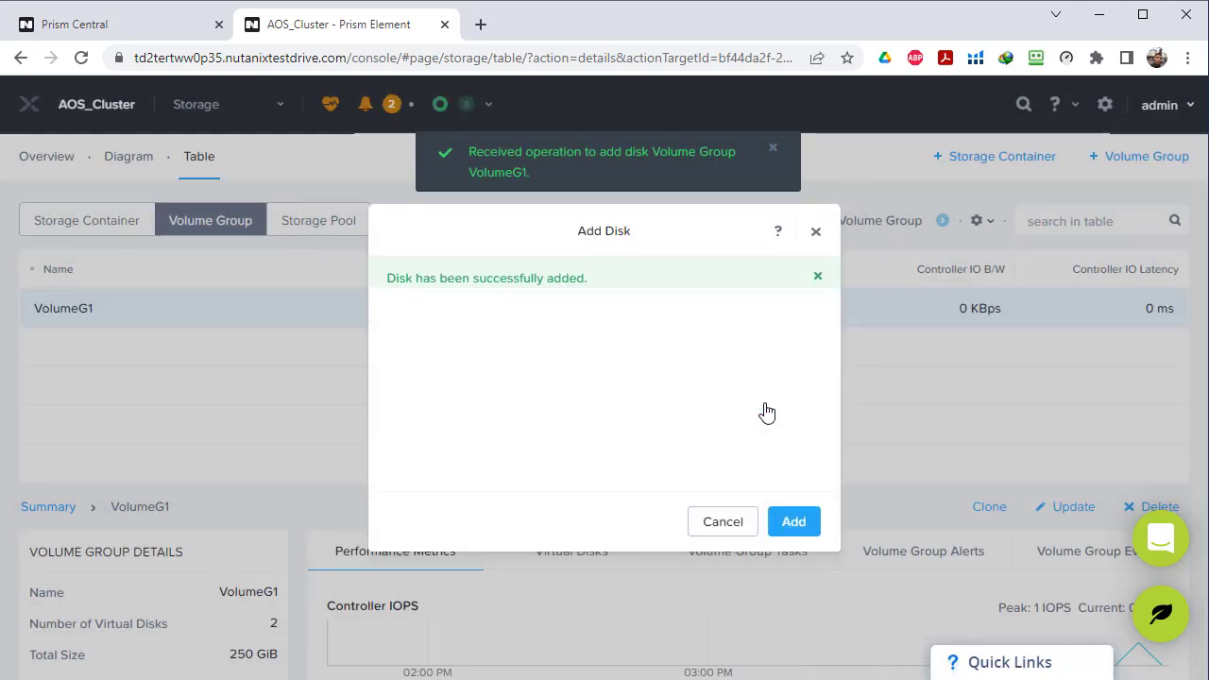
click(544, 325)
click(491, 387)
click(477, 399)
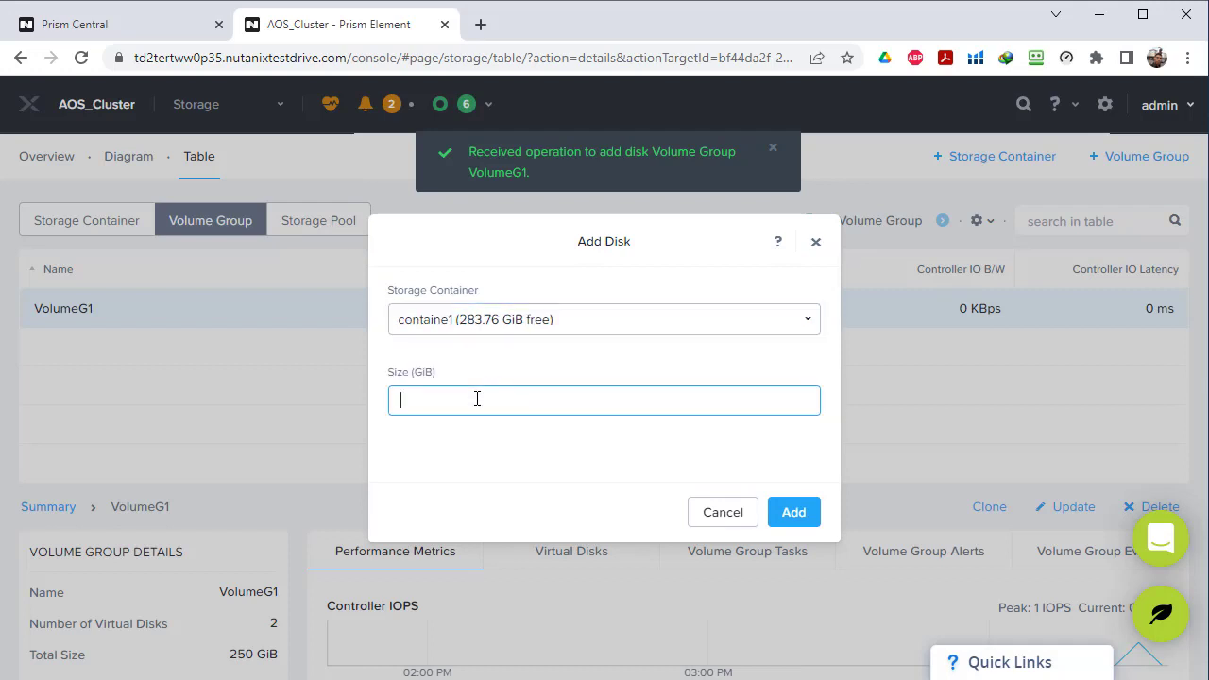
click(794, 512)
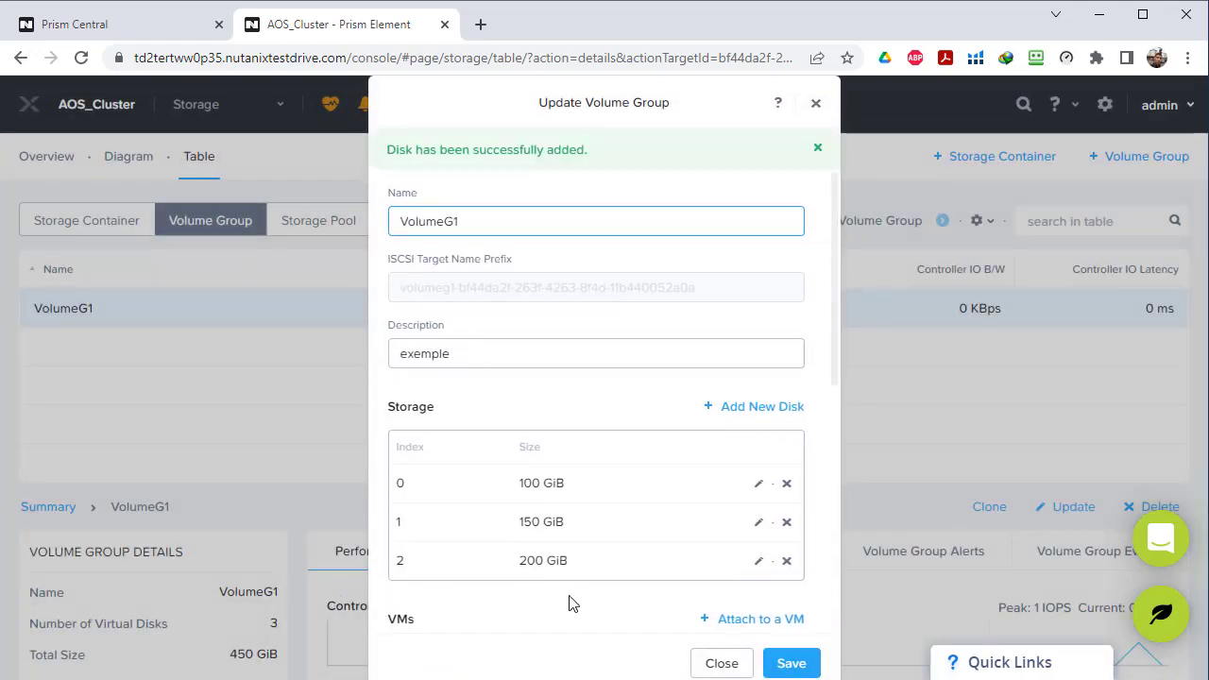
click(797, 666)
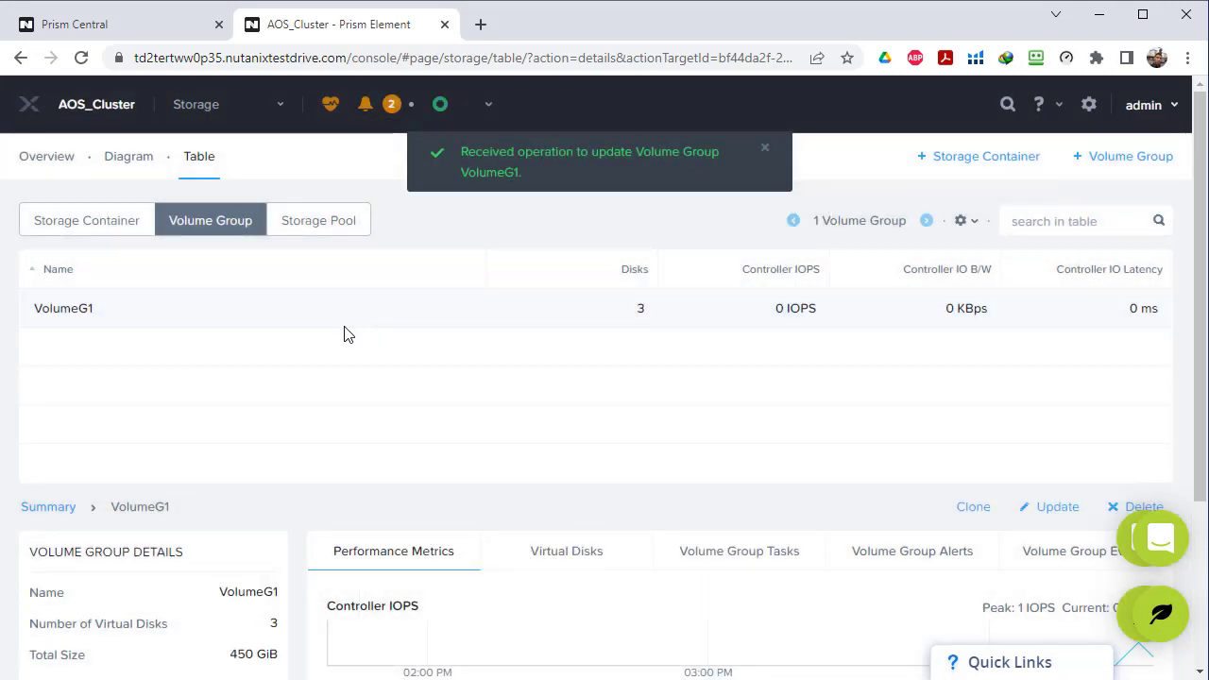
Check the 161 GB /dev/sdc and 215 GB /dev/sdd disks in Disks, then close the console.
key(alt+Tab)
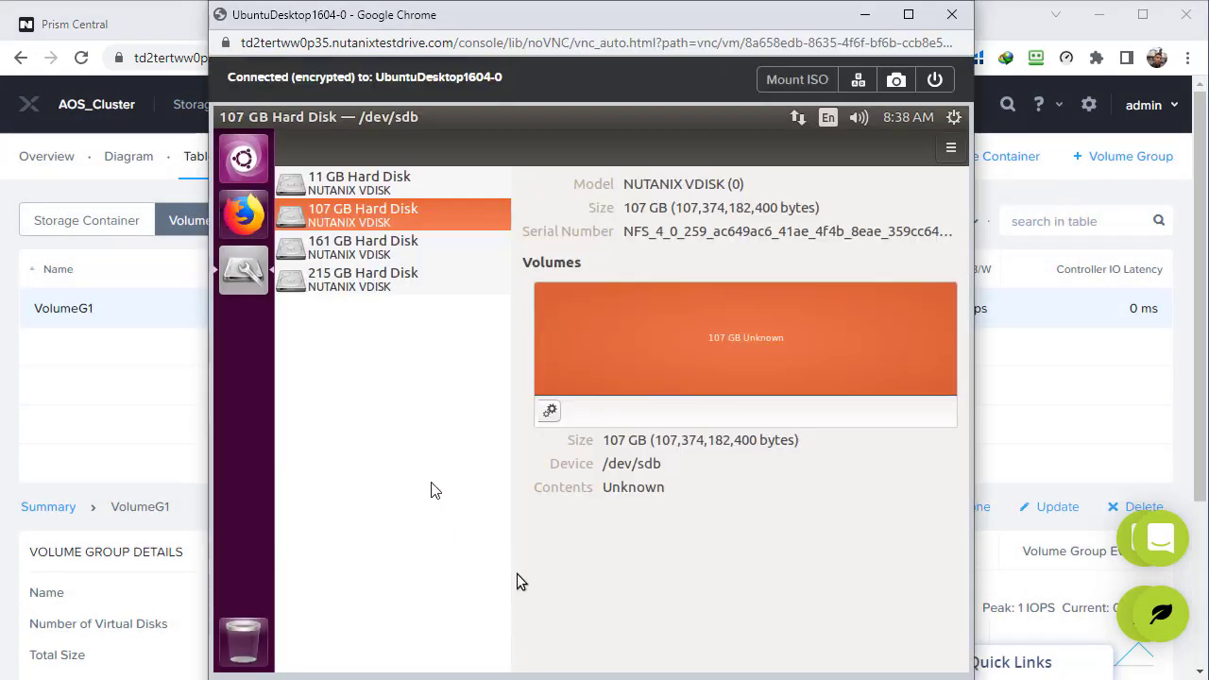
click(342, 250)
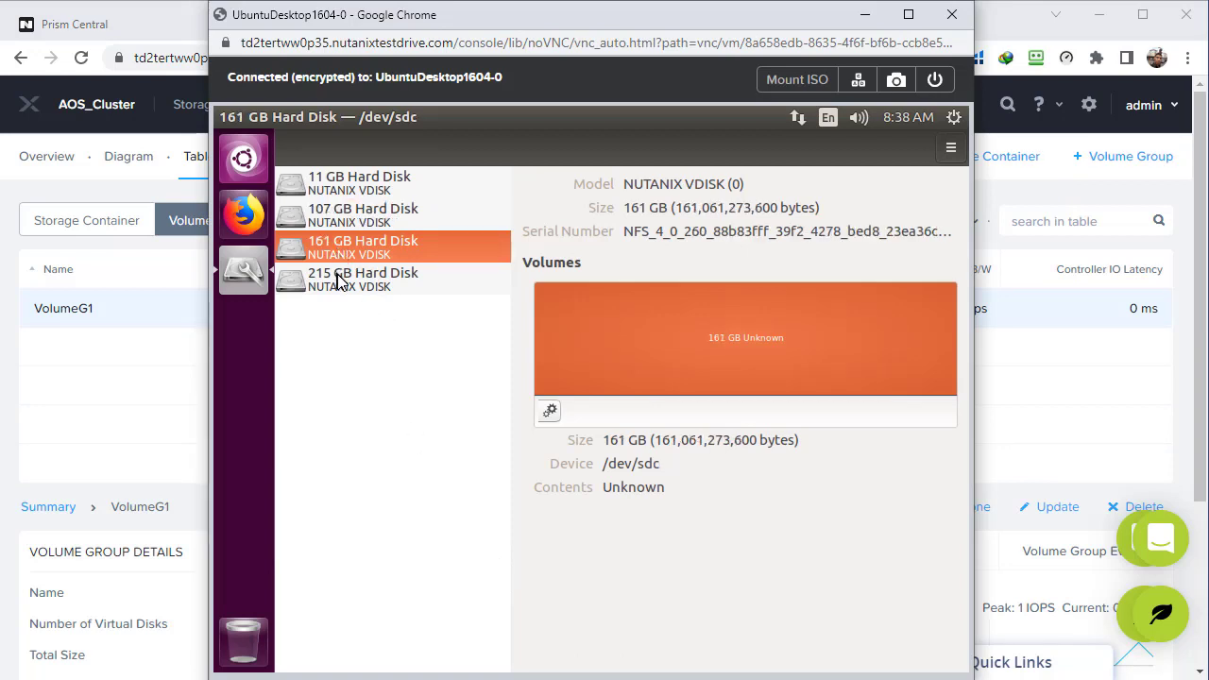
click(337, 277)
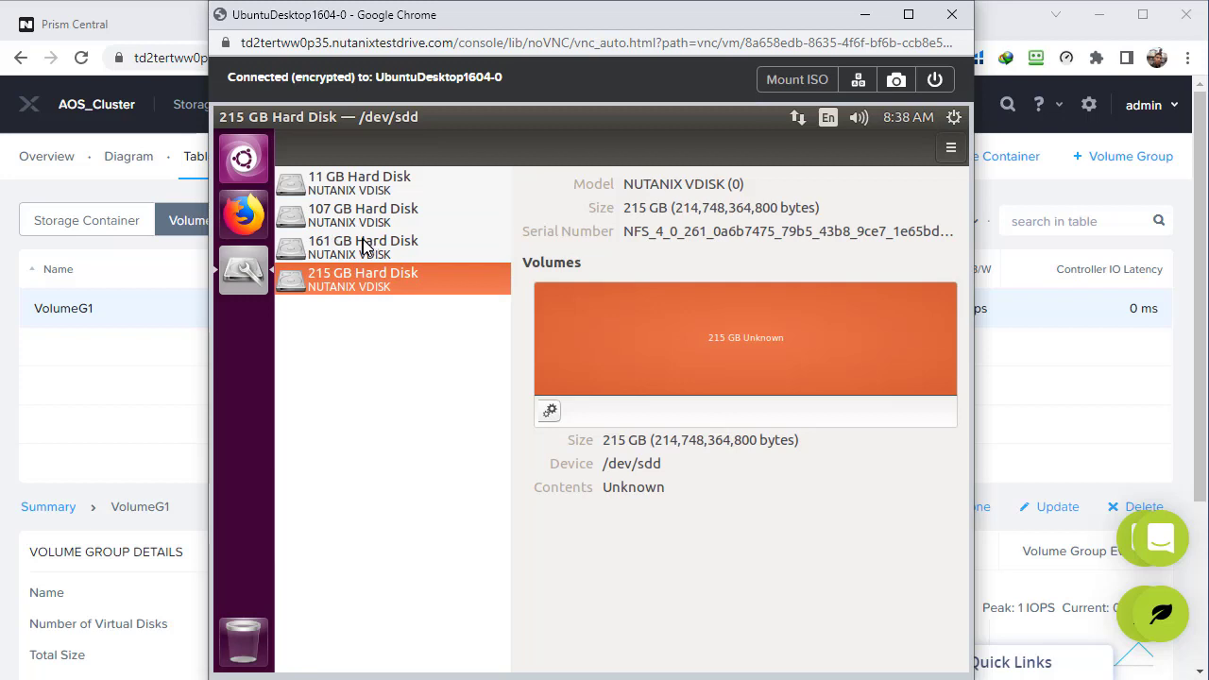
click(365, 246)
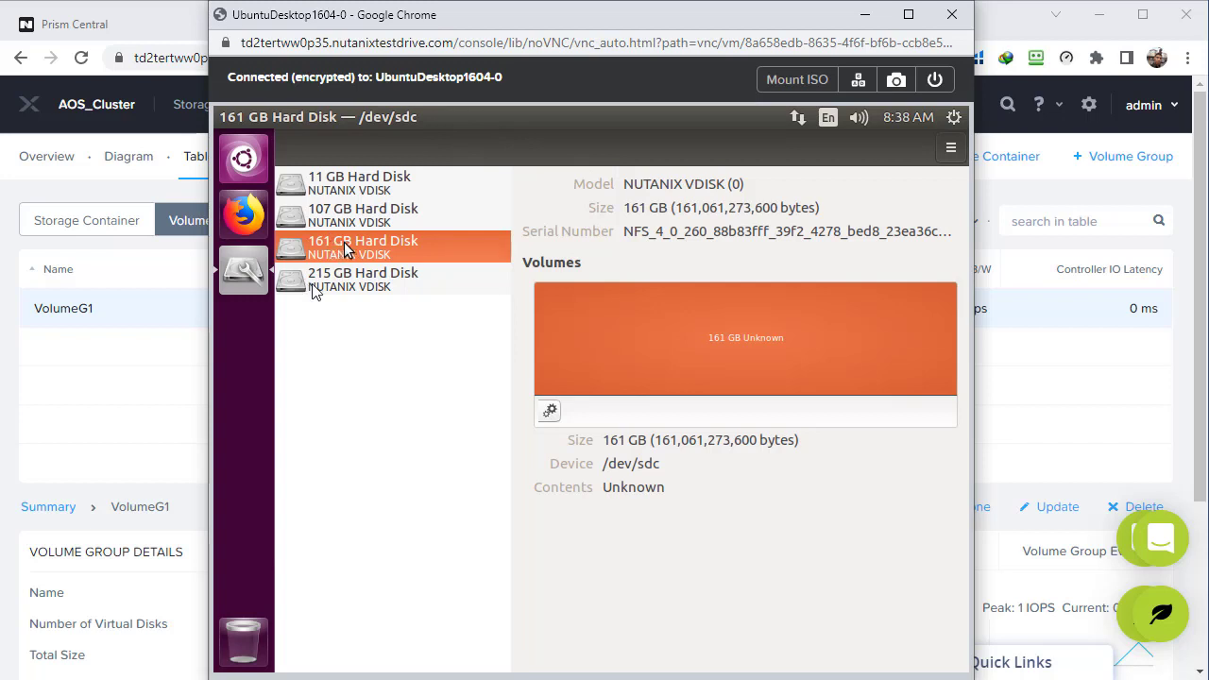
click(321, 289)
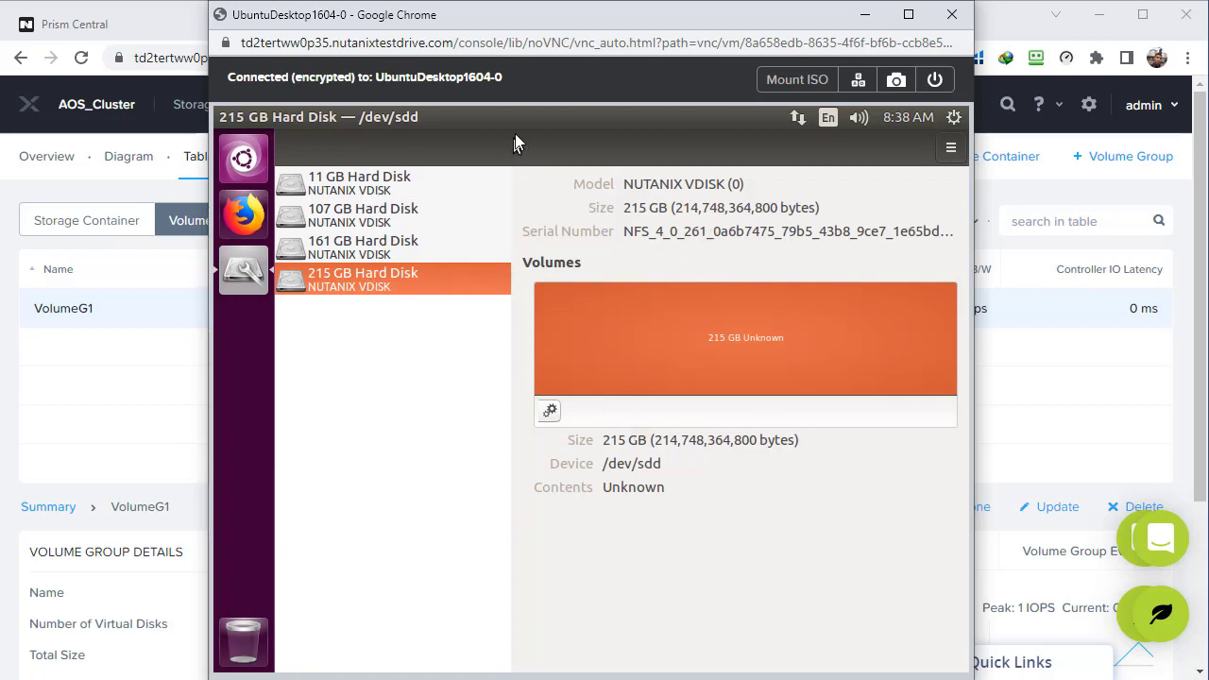
click(952, 15)
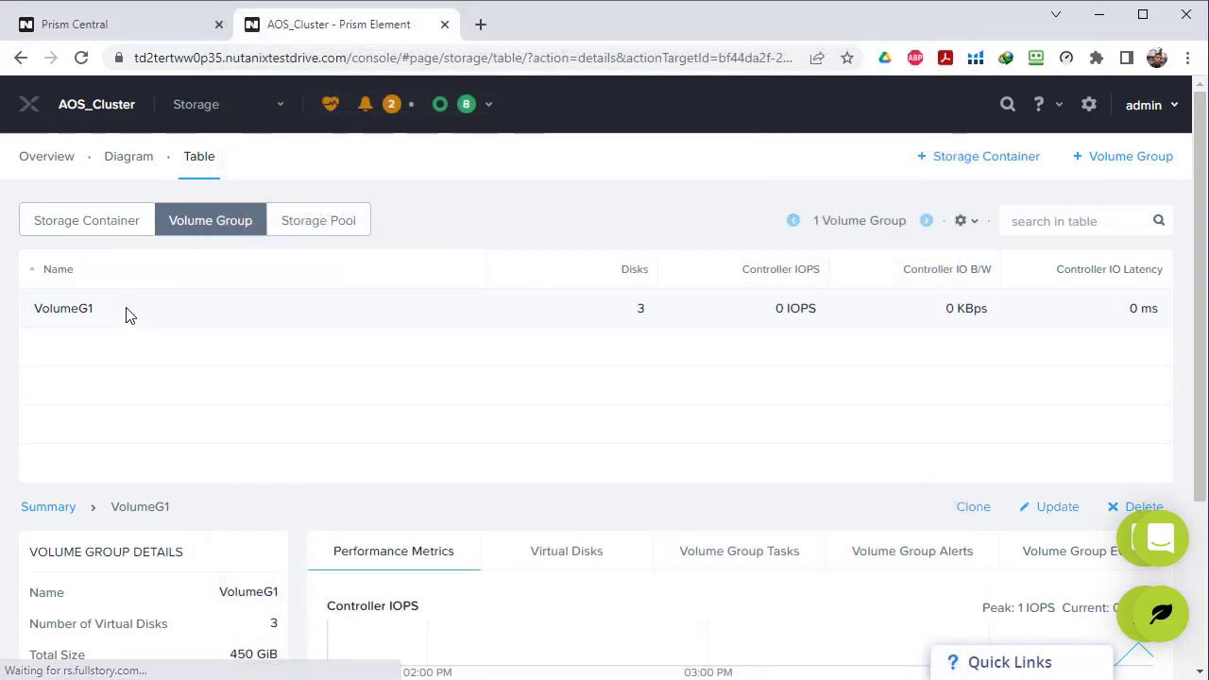
Reopen VolumeG1's update settings, allow concurrent access, and attach VM1.
click(1055, 508)
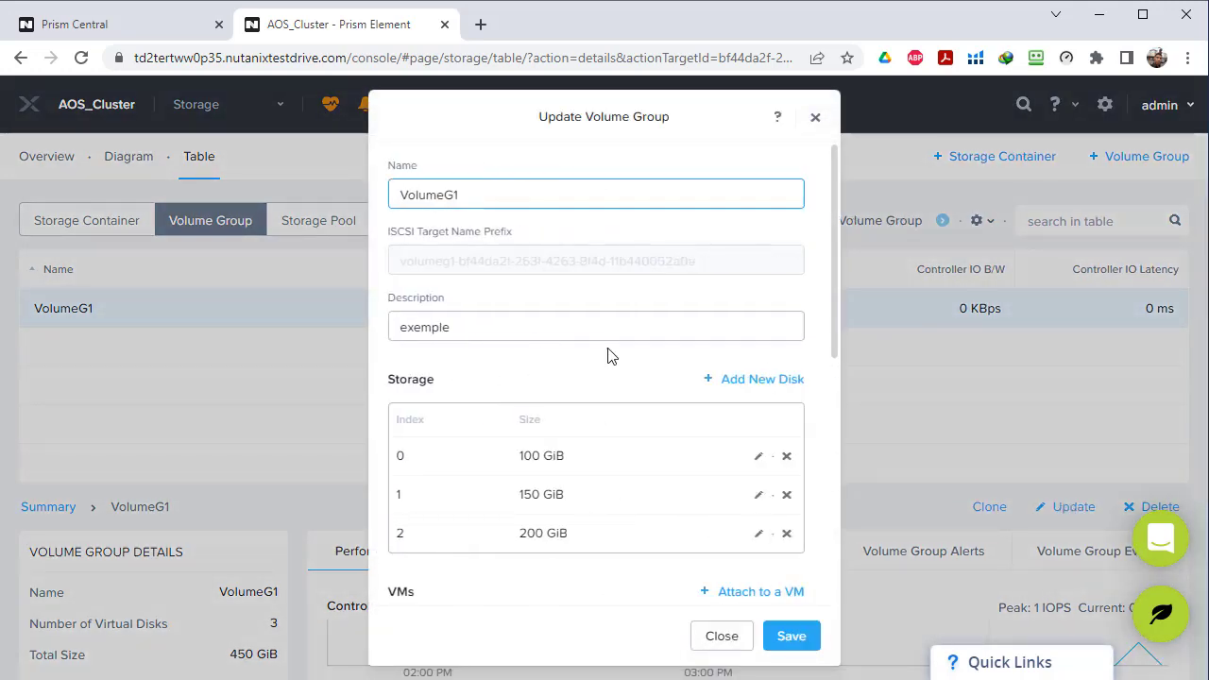
scroll(596, 351, down, 2)
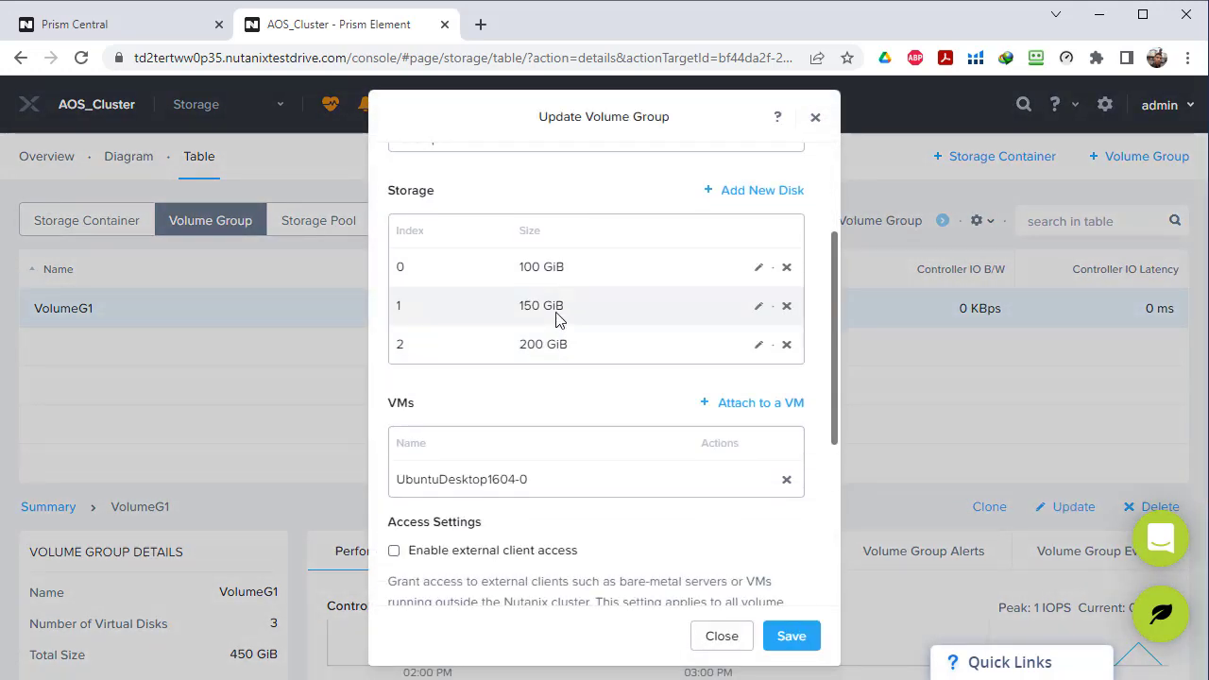
scroll(529, 302, down, 1)
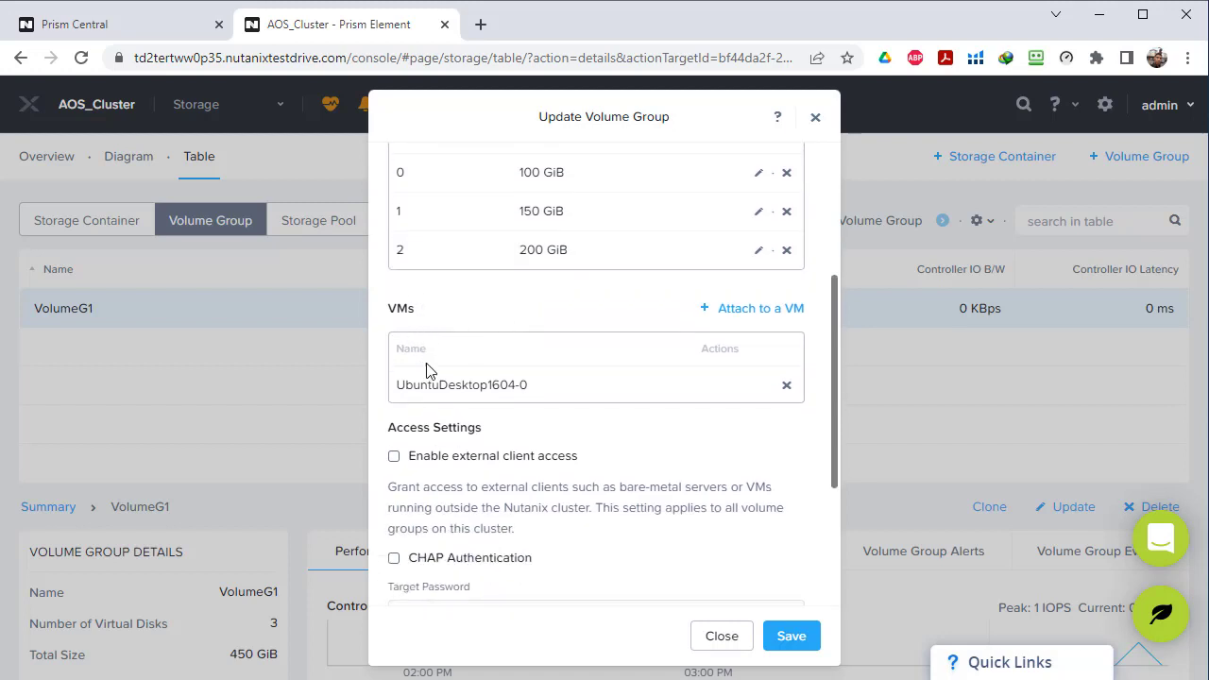
mouse_move(409, 387)
mouse_down()
mouse_move(520, 386)
mouse_move(401, 384)
mouse_up()
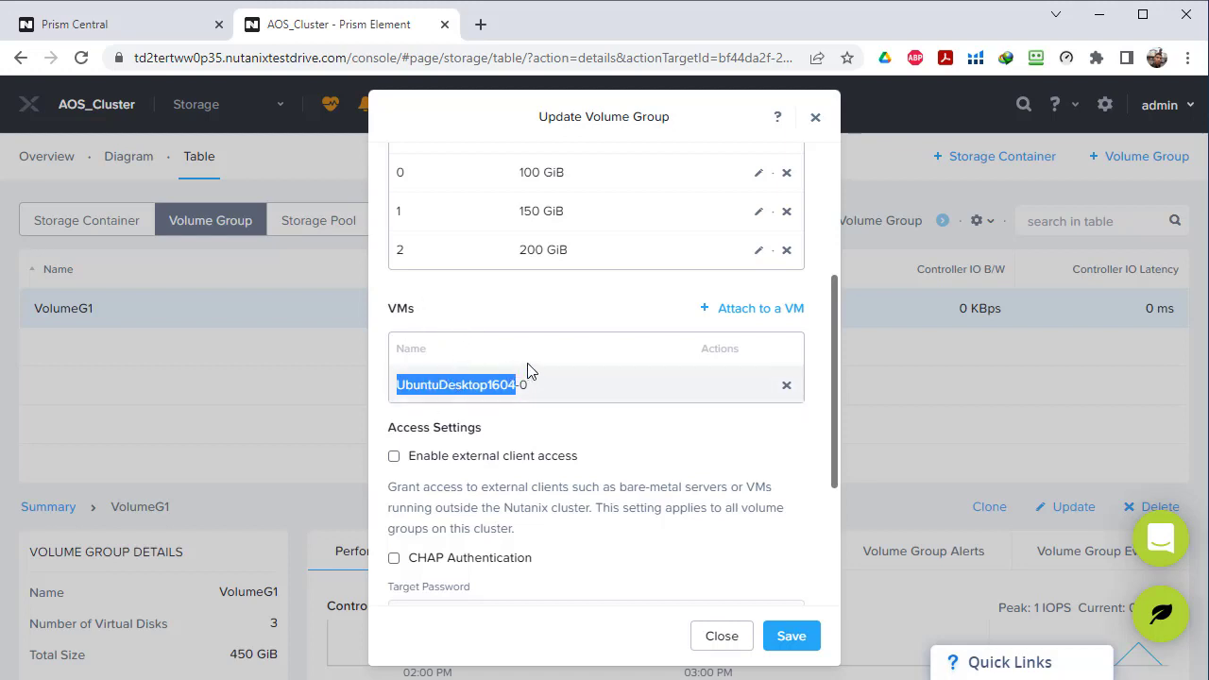
click(753, 312)
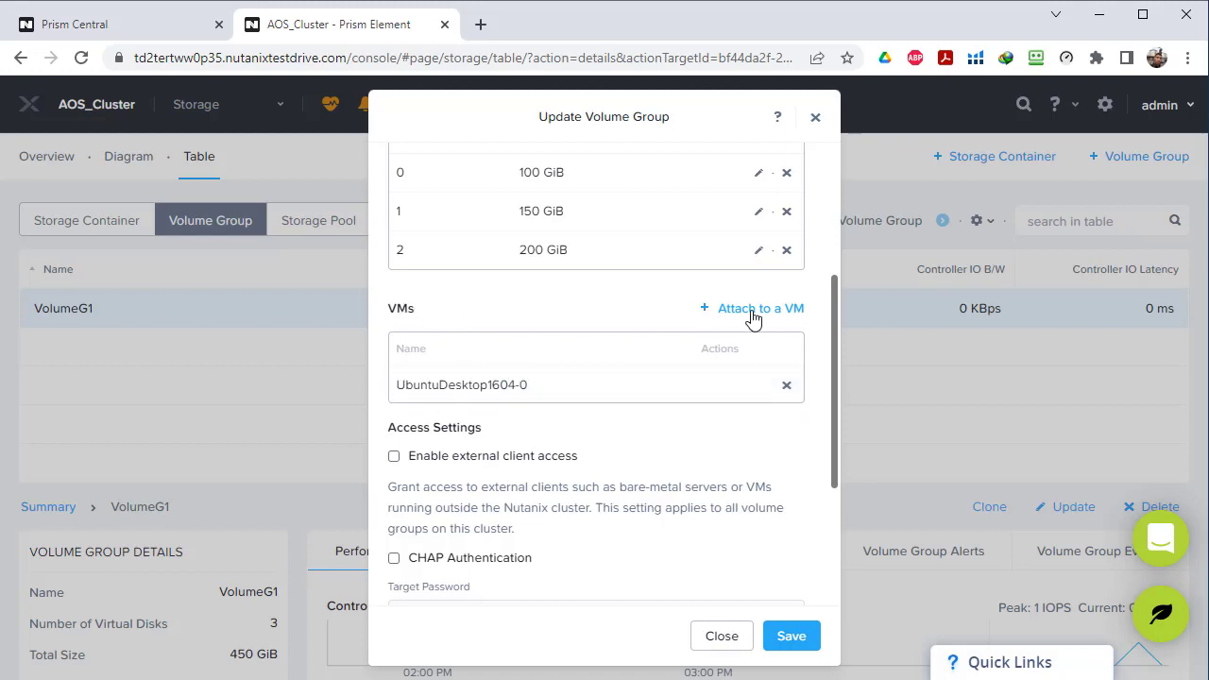
click(635, 499)
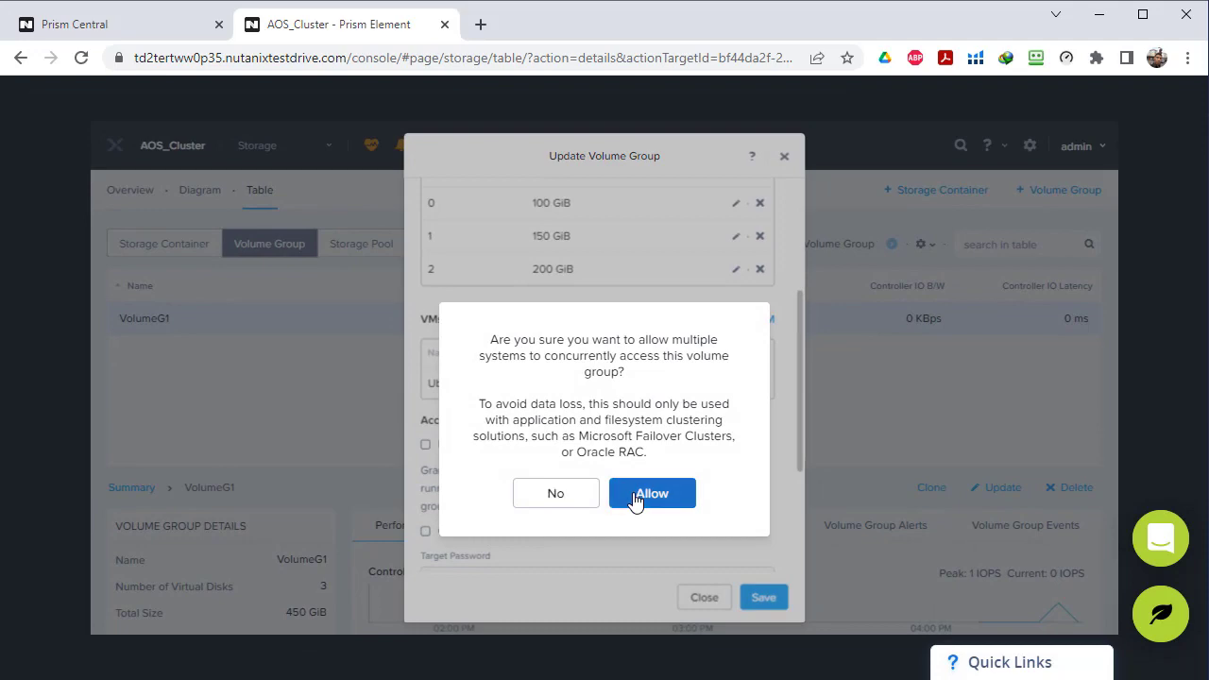
click(505, 357)
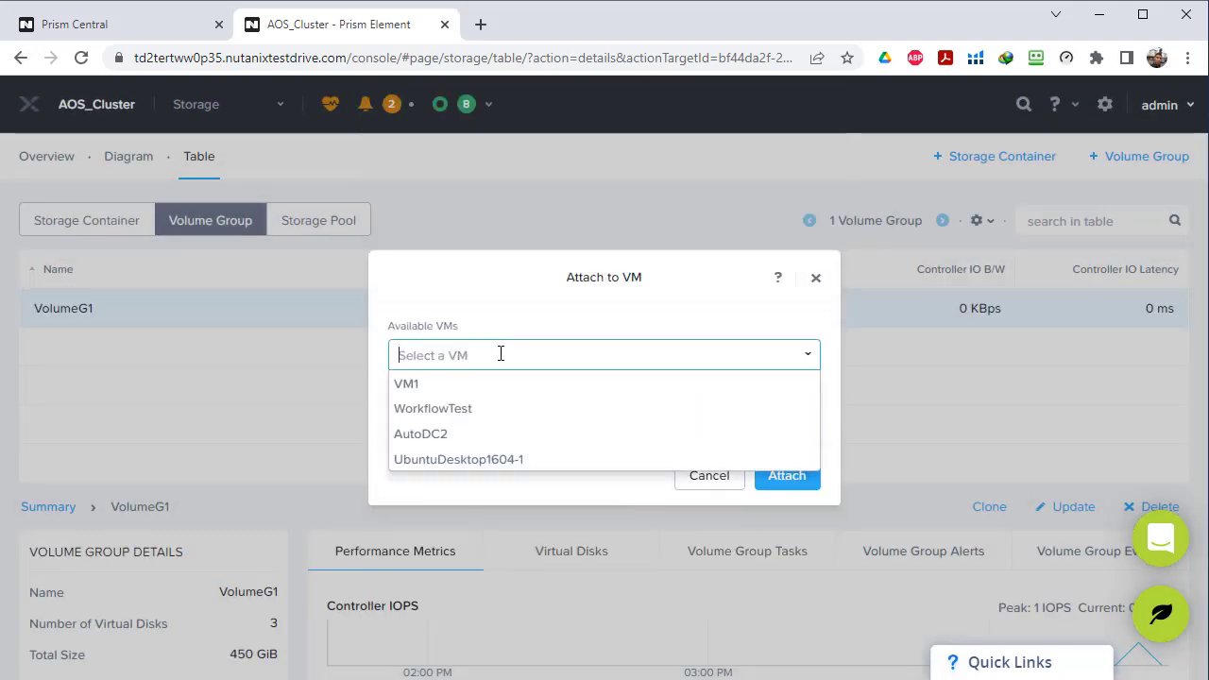
click(422, 387)
click(774, 479)
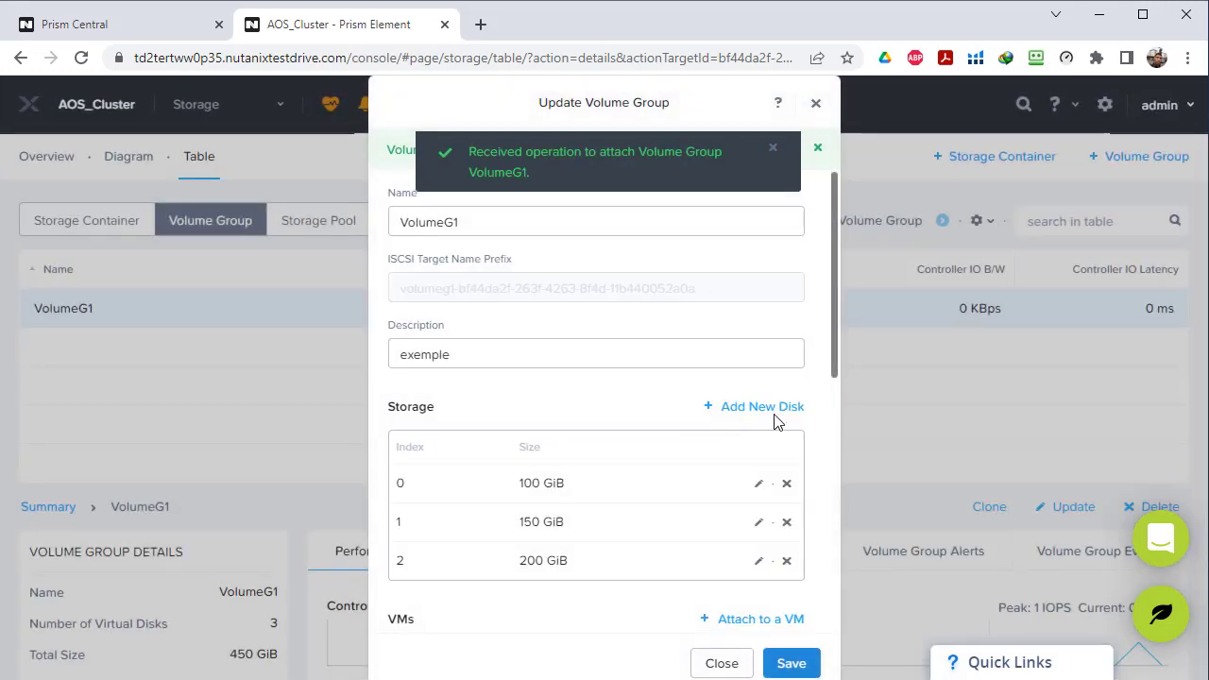
Attach UbuntuDesktop1604-1 to VolumeG1 as well.
scroll(774, 420, down, 3)
click(753, 338)
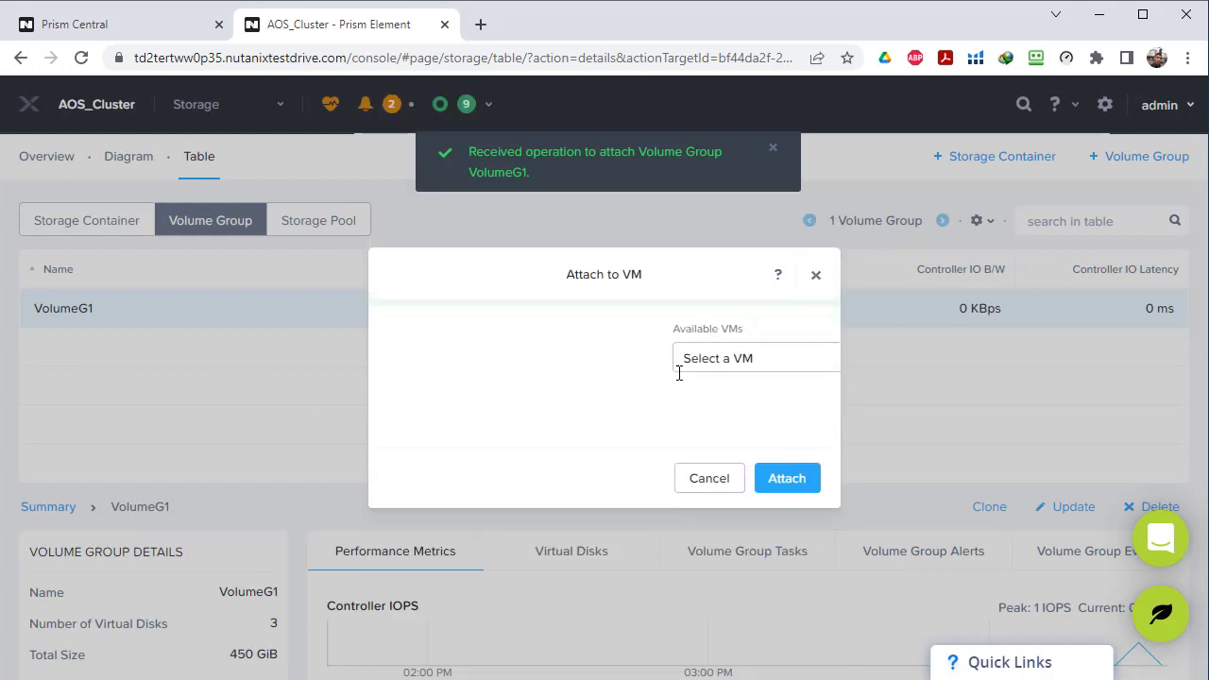
click(524, 357)
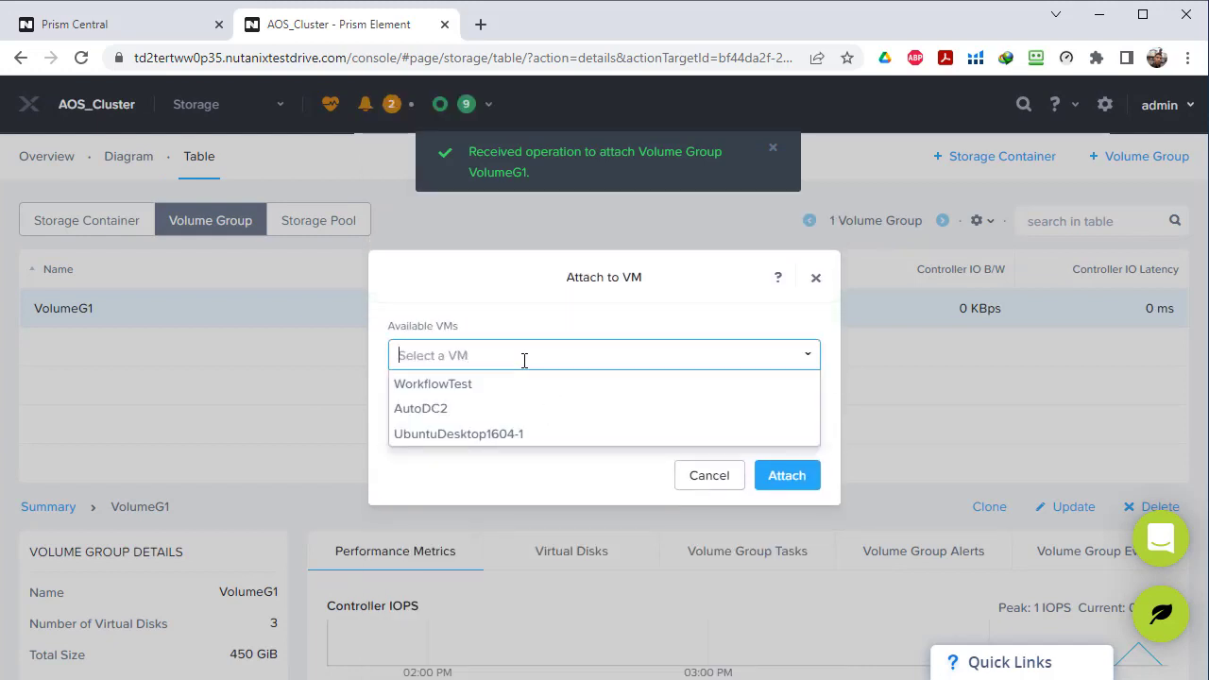
click(434, 436)
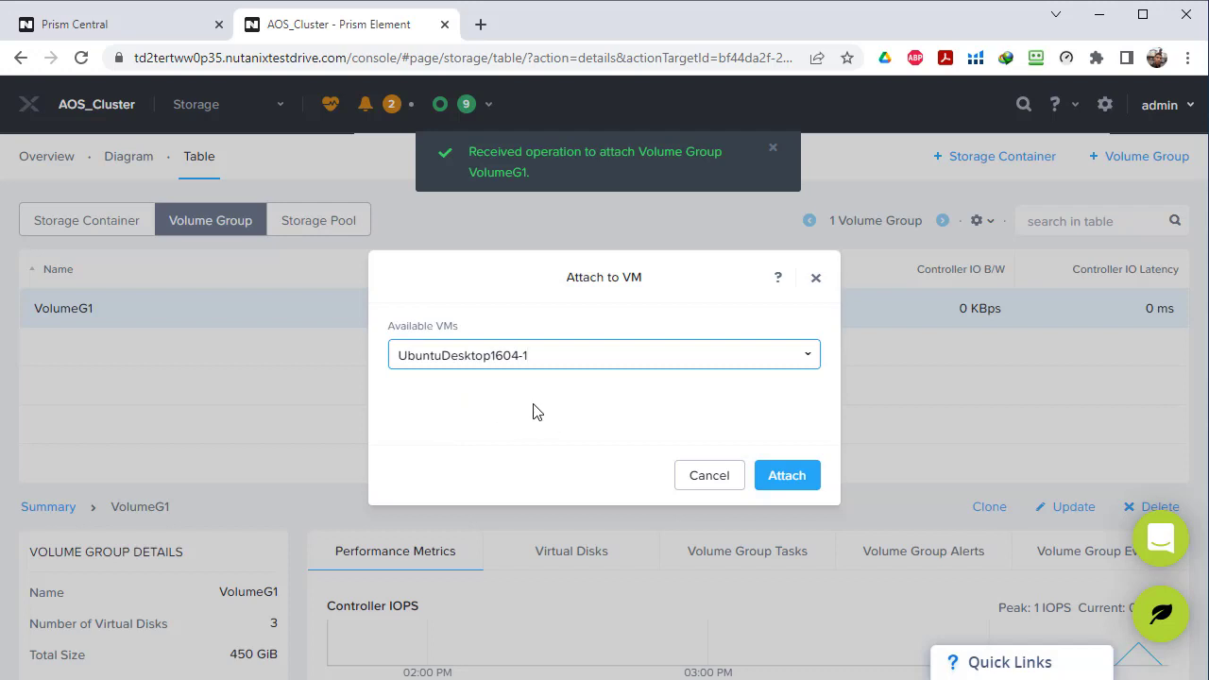
click(785, 476)
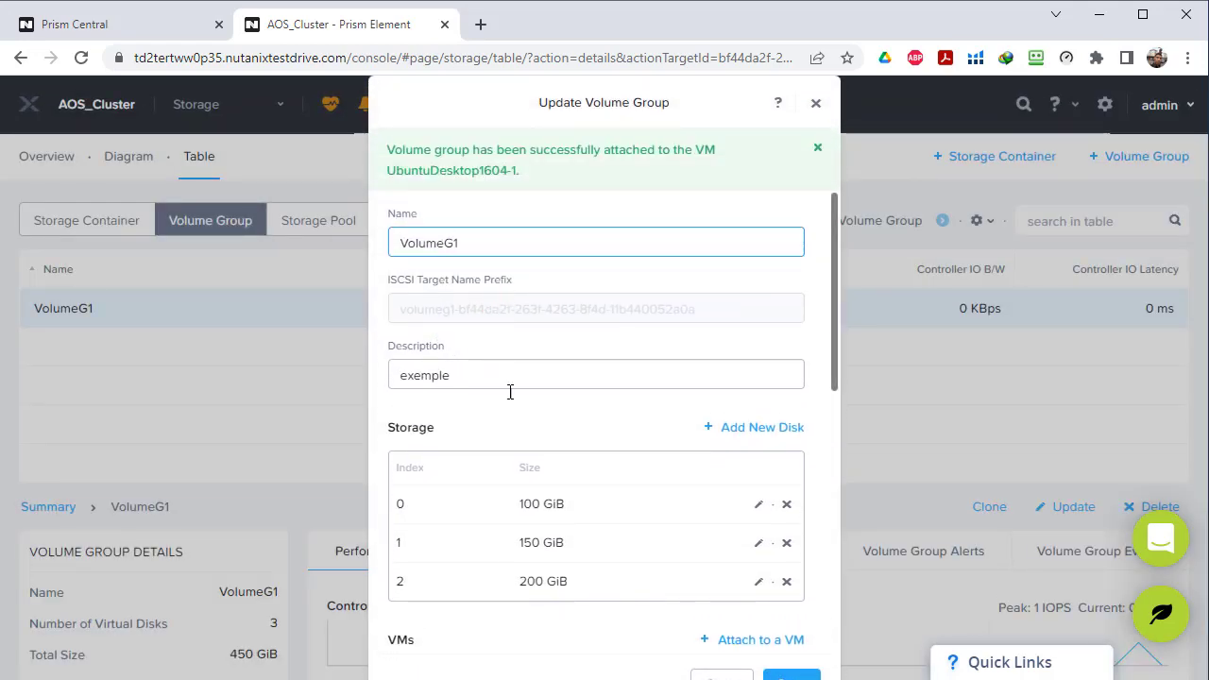
scroll(501, 416, down, 4)
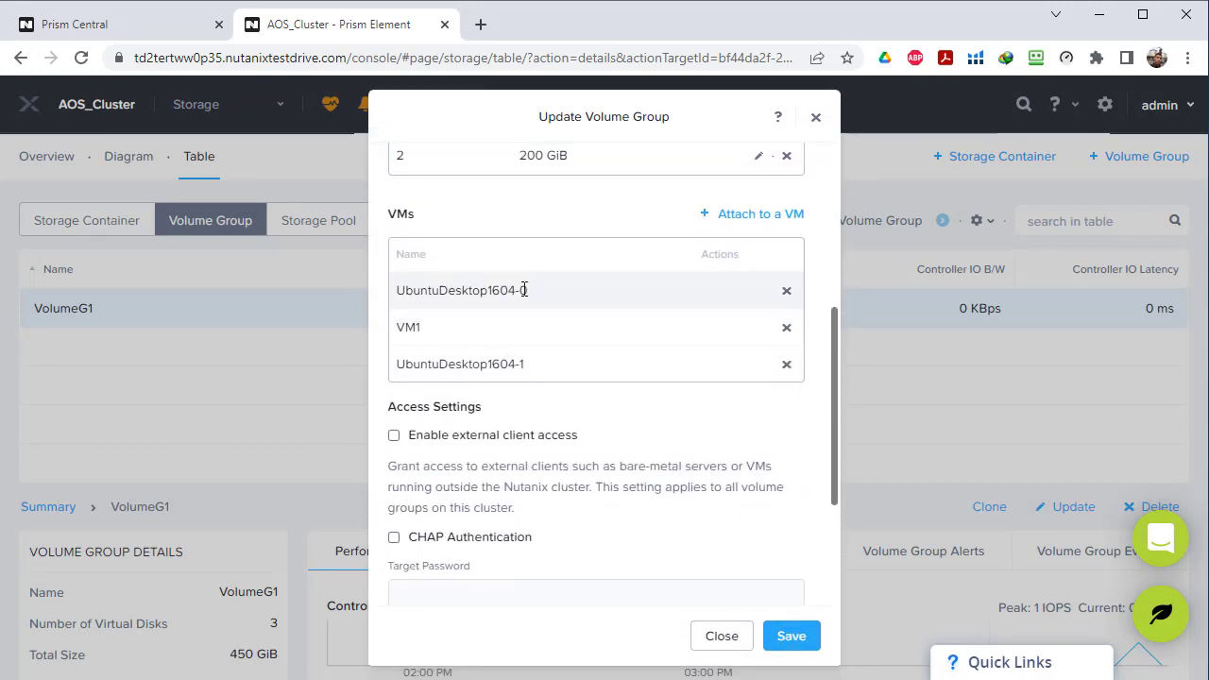
Detach VM1 from VolumeG1, confirm the removal, and save the volume group.
drag(517, 365, 527, 373)
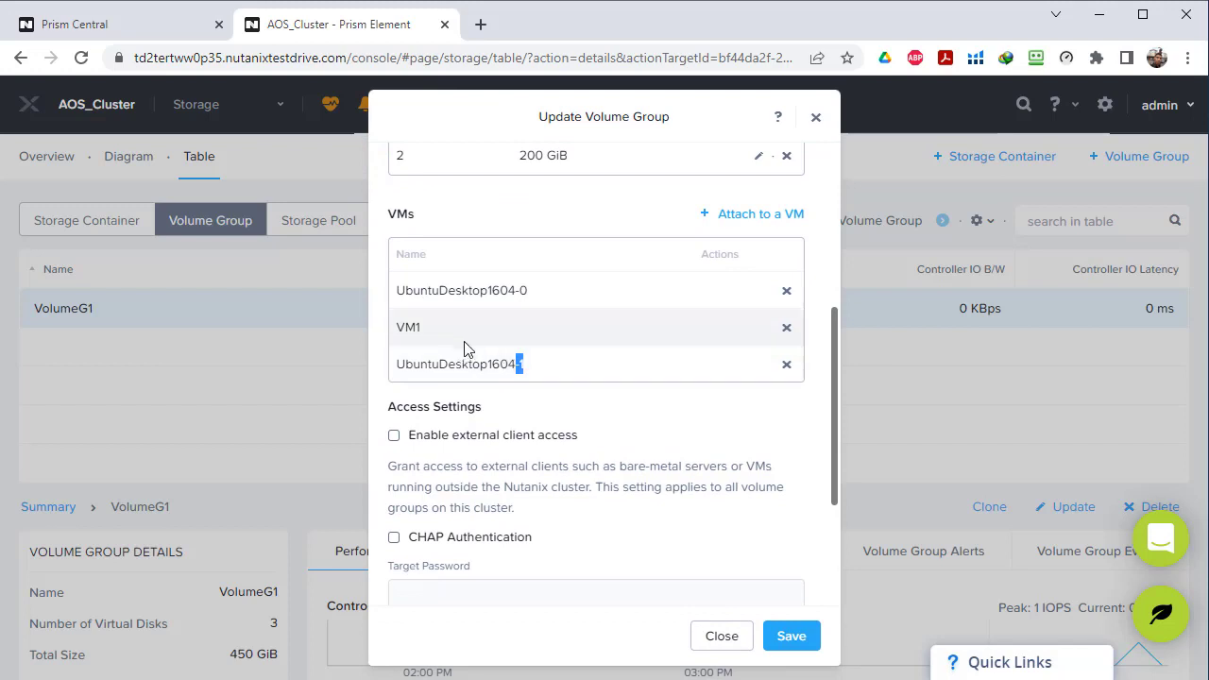
click(786, 330)
click(667, 403)
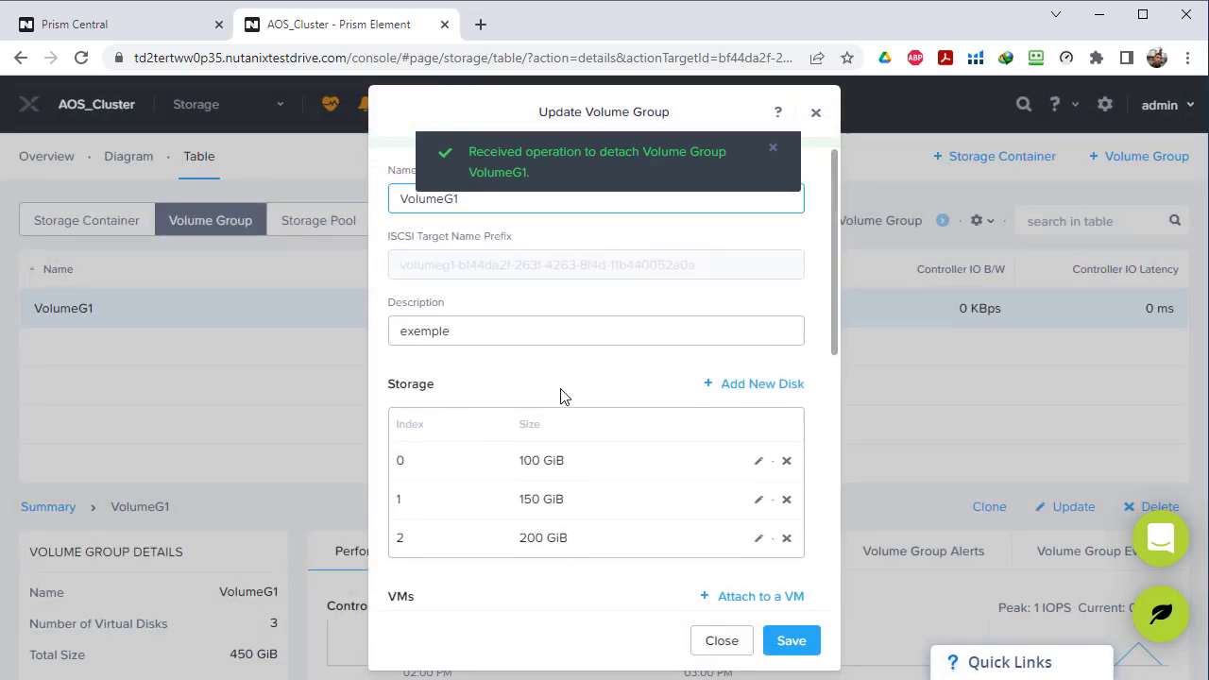
scroll(560, 396, down, 4)
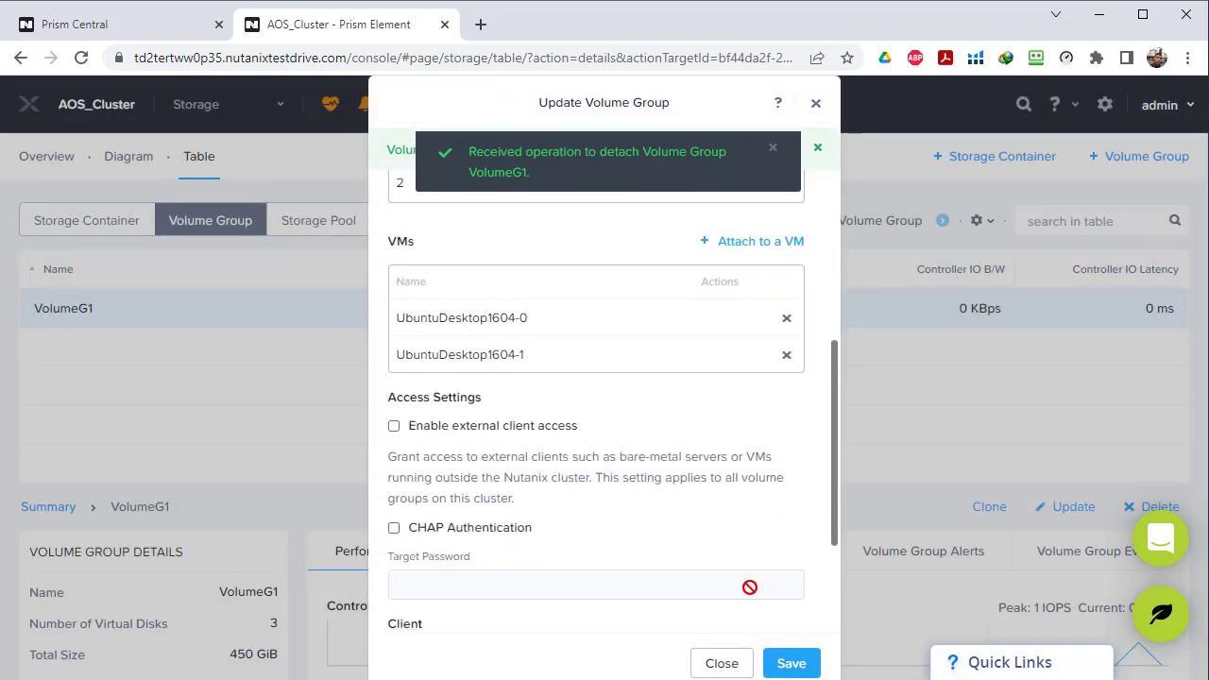
scroll(749, 586, down, 3)
click(799, 639)
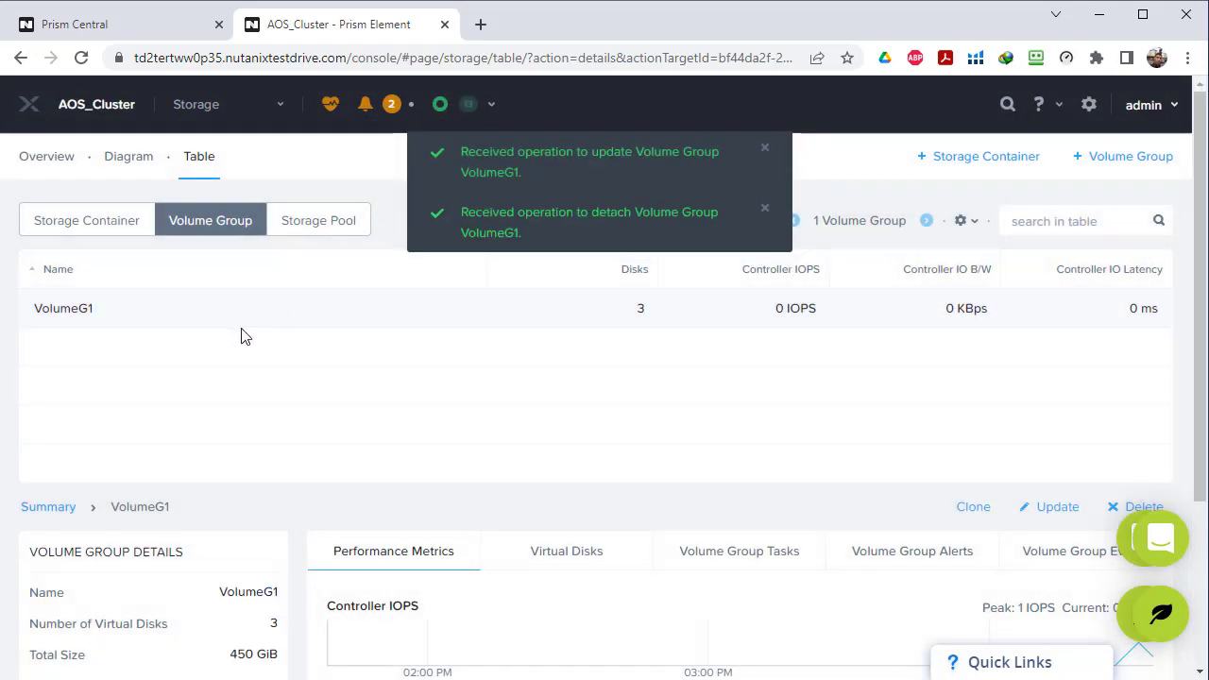
Review VolumeG1's 100, 150 and 200 GiB virtual disks, then its Update and AttachVm task history.
scroll(337, 453, down, 3)
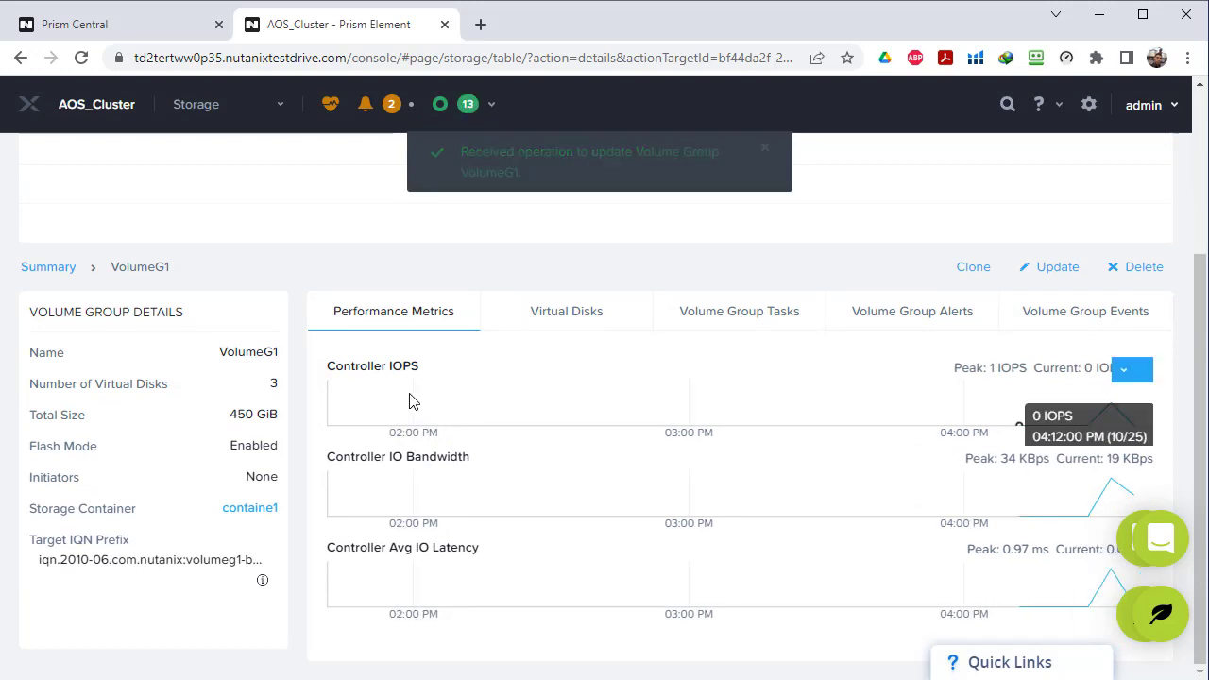
scroll(409, 401, up, 3)
scroll(288, 331, down, 3)
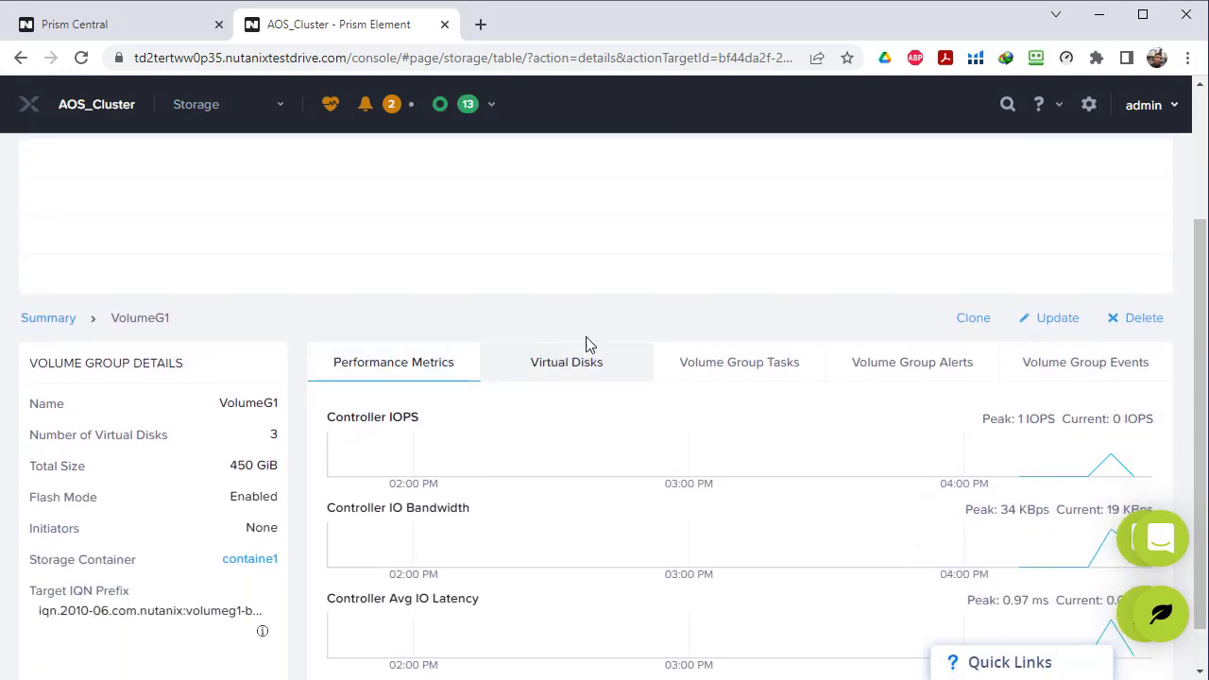
click(543, 370)
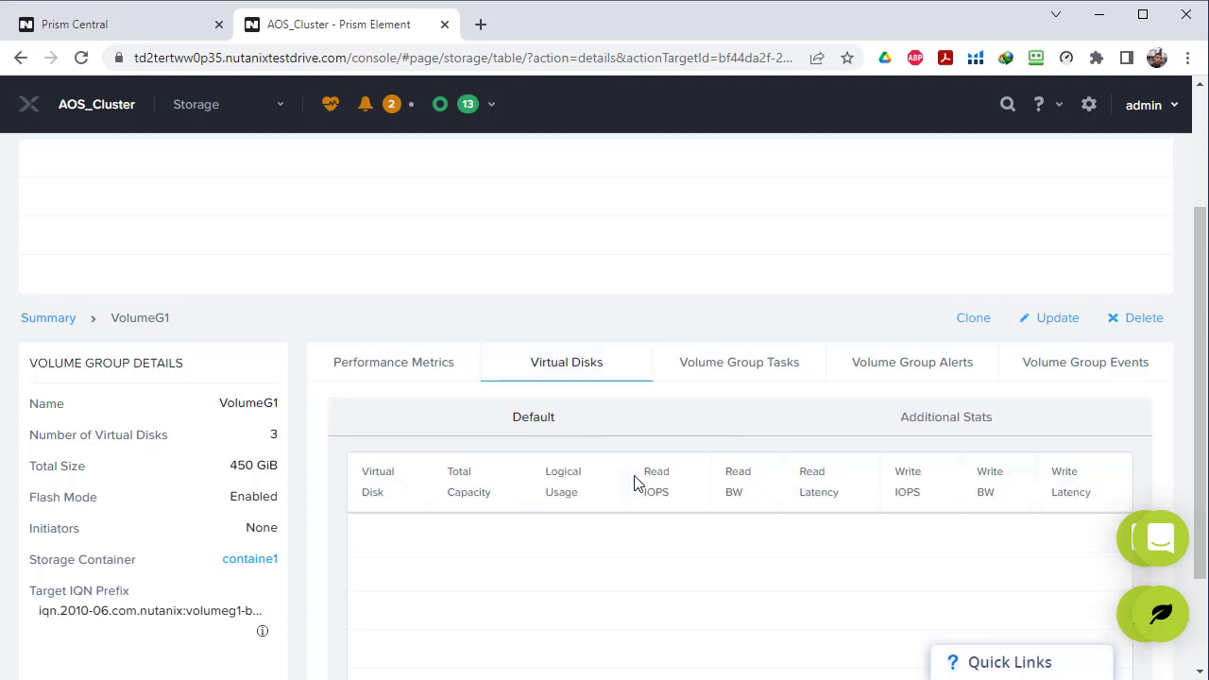
scroll(638, 463, down, 1)
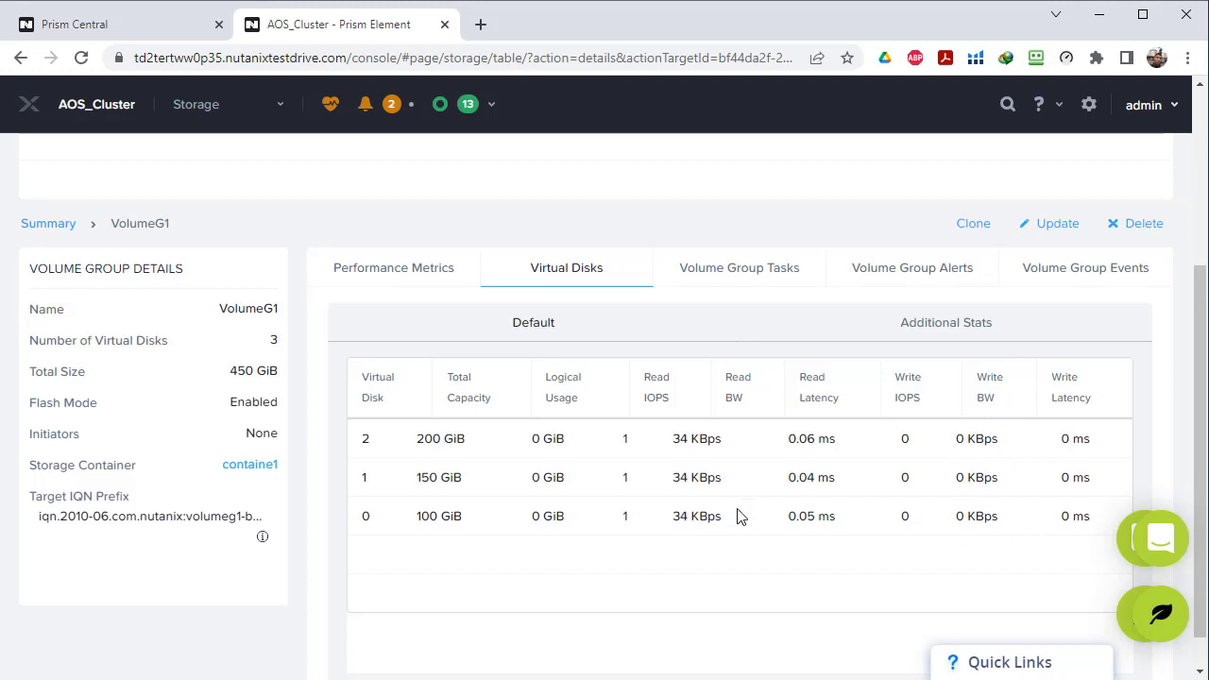
scroll(742, 526, up, 1)
click(745, 368)
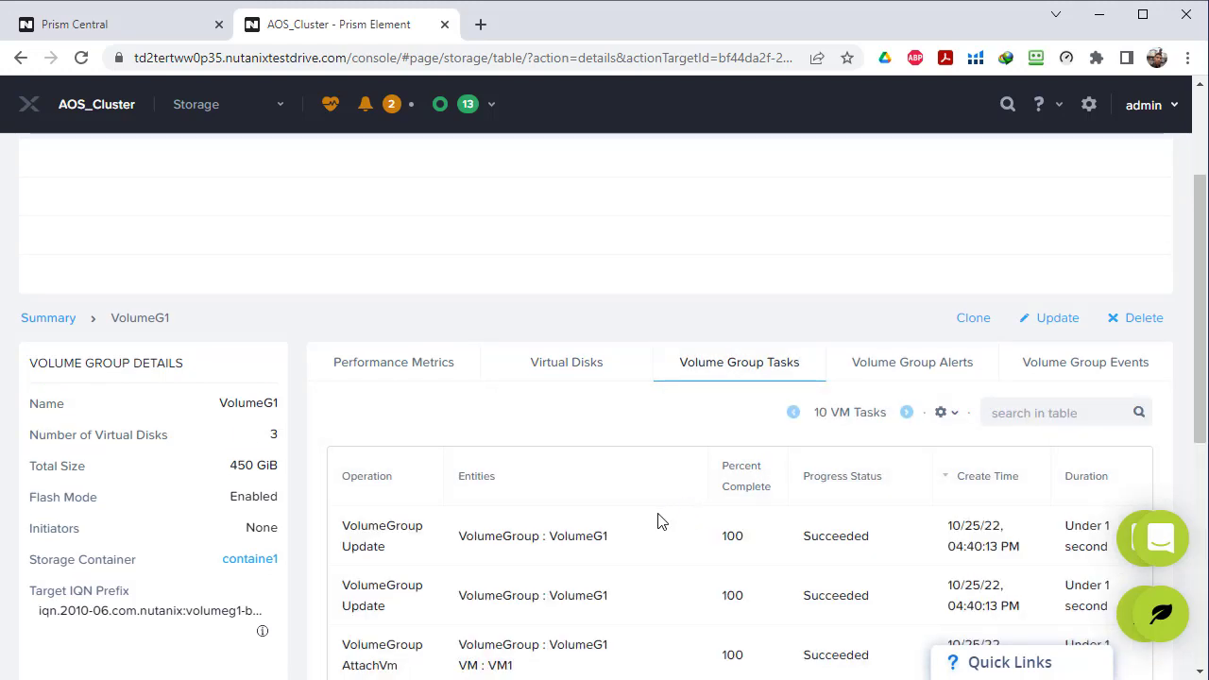
scroll(620, 532, down, 3)
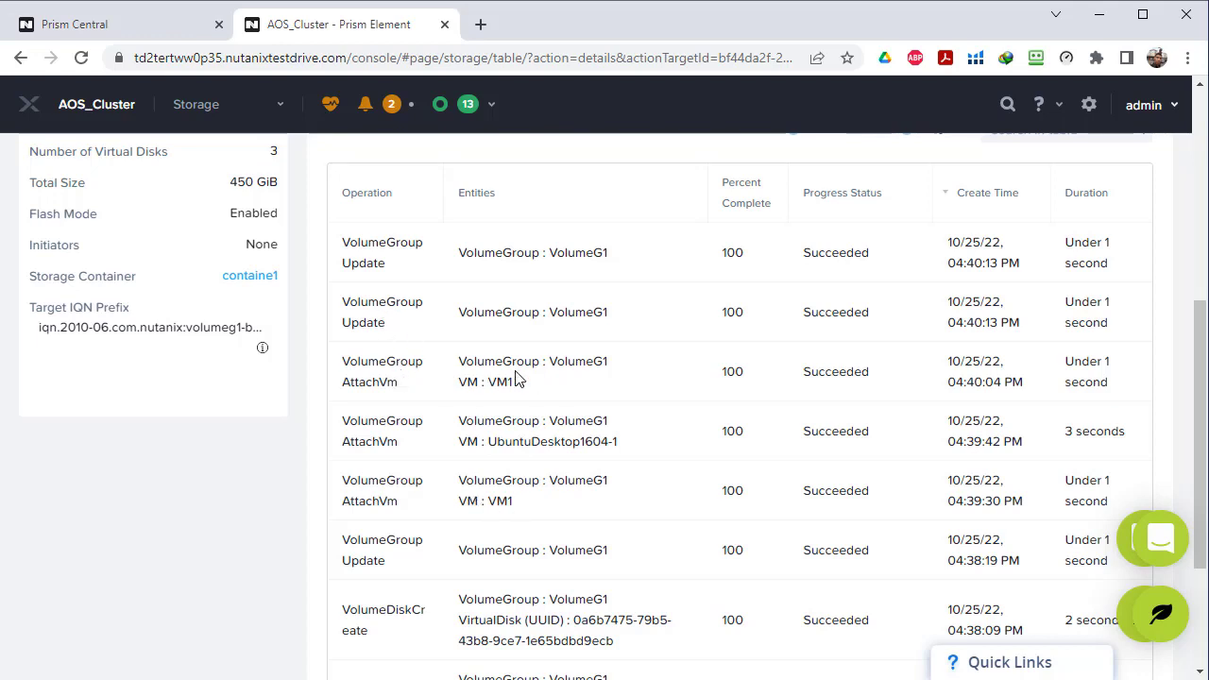
scroll(539, 391, down, 1)
scroll(499, 397, up, 1)
scroll(492, 392, up, 5)
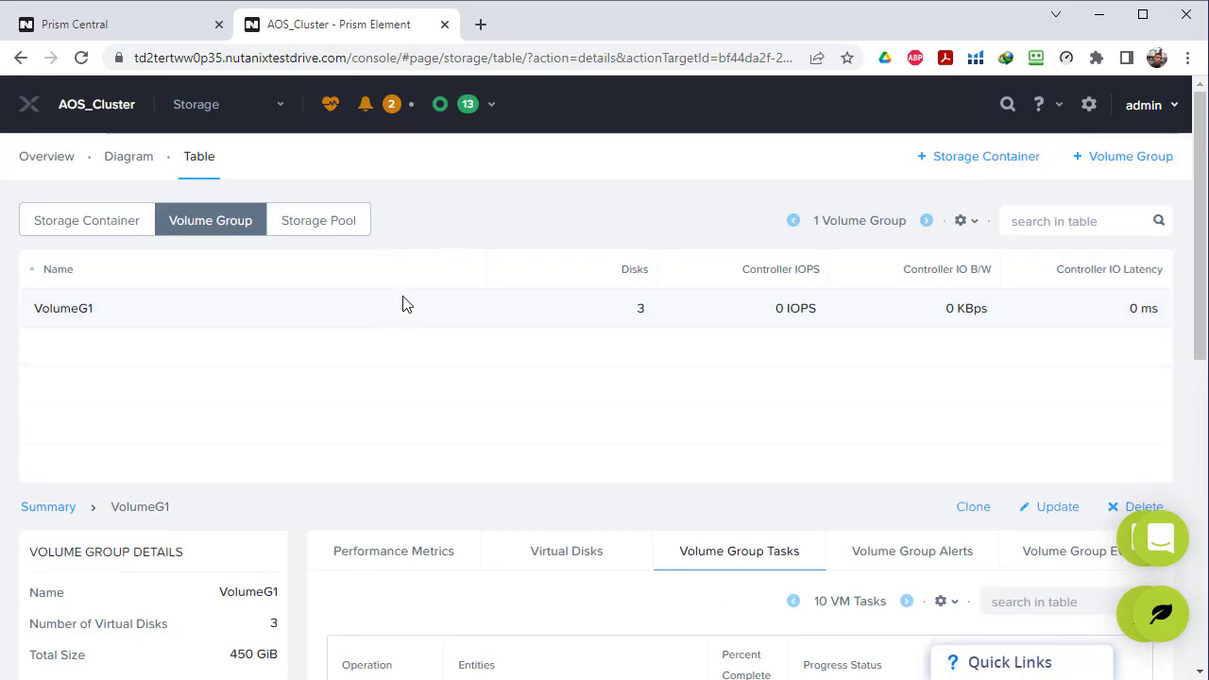